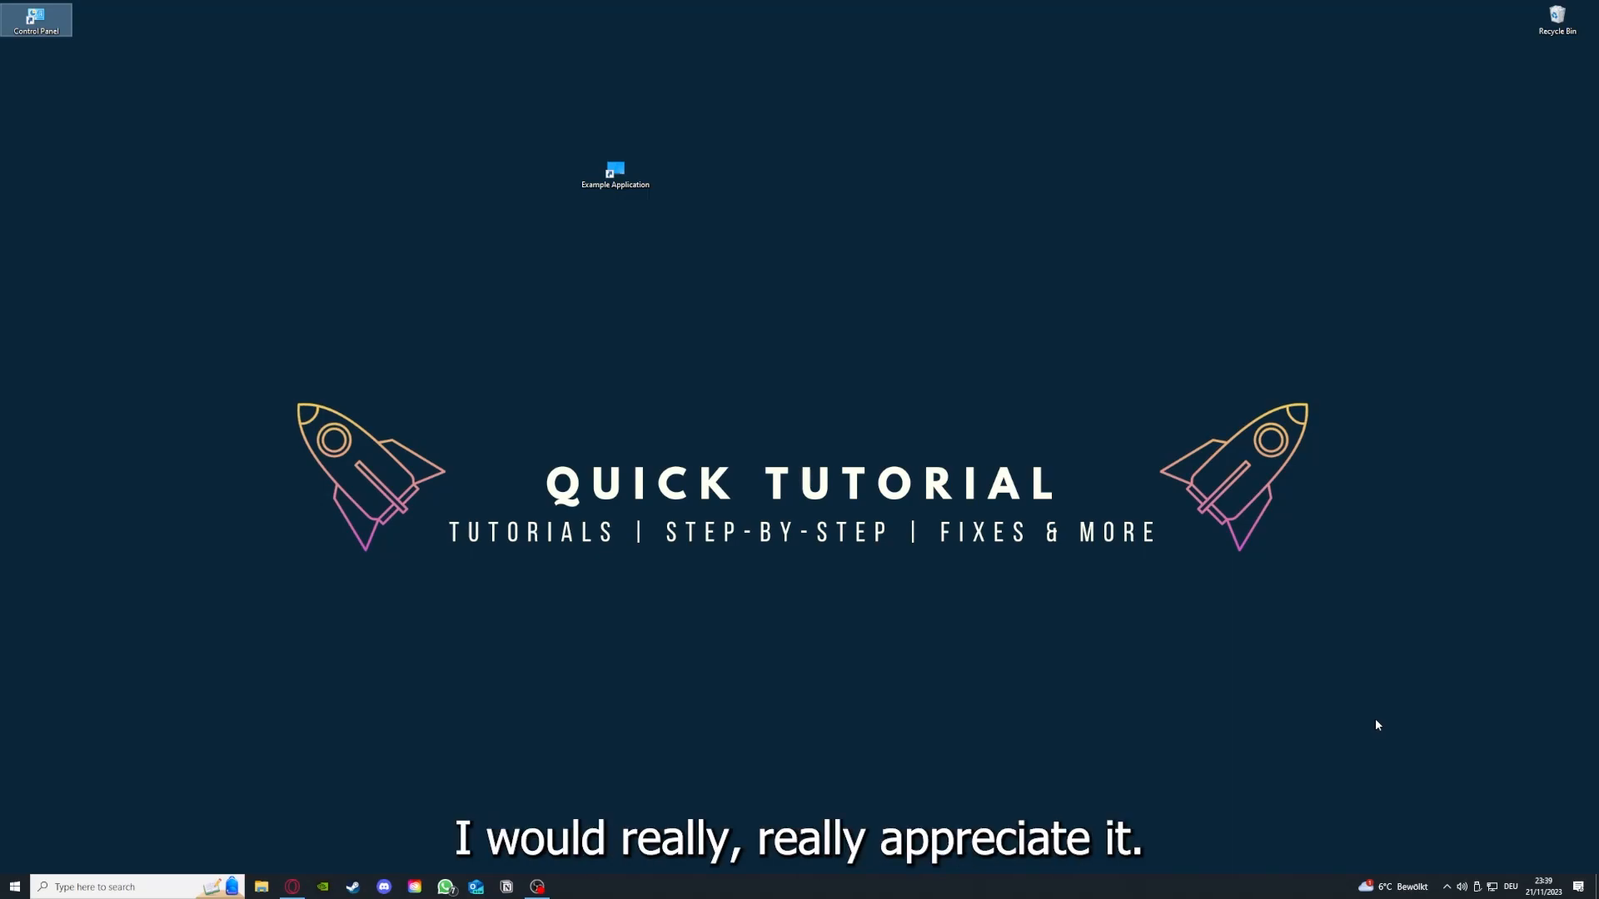
Launch the Example Application from the desktop and close the Desktop folder window
{"action": "left_click", "coordinate": [1133, 598]}
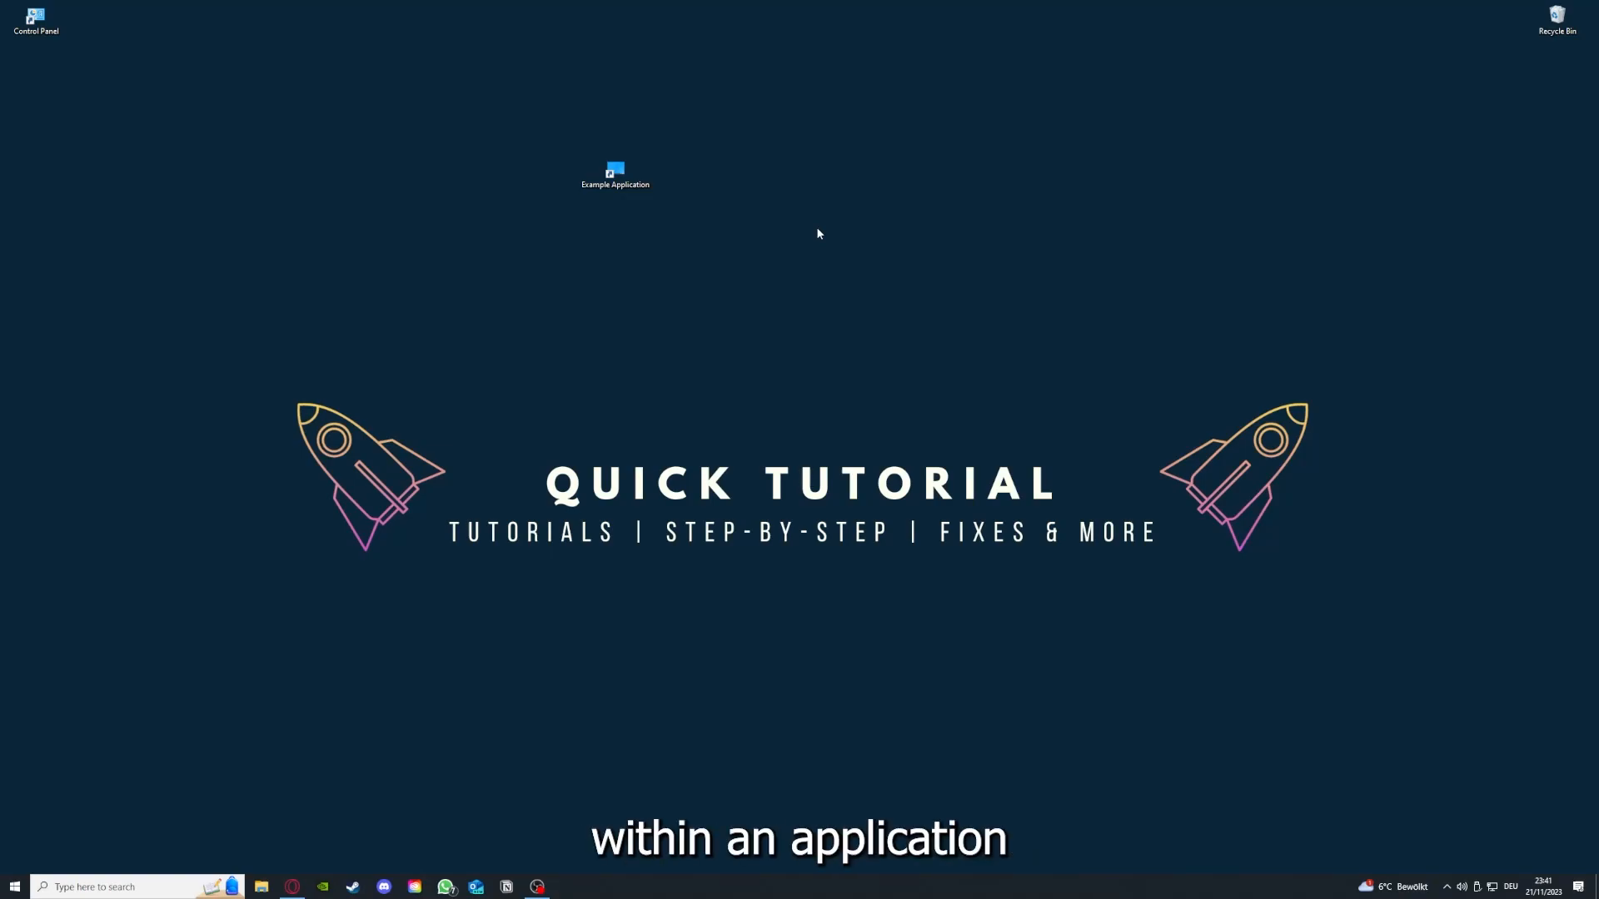
{"action": "mouse_move", "coordinate": [211, 310]}
{"action": "left_mouse_down"}
{"action": "mouse_move", "coordinate": [253, 359]}
{"action": "mouse_move", "coordinate": [1352, 663]}
{"action": "left_mouse_up"}
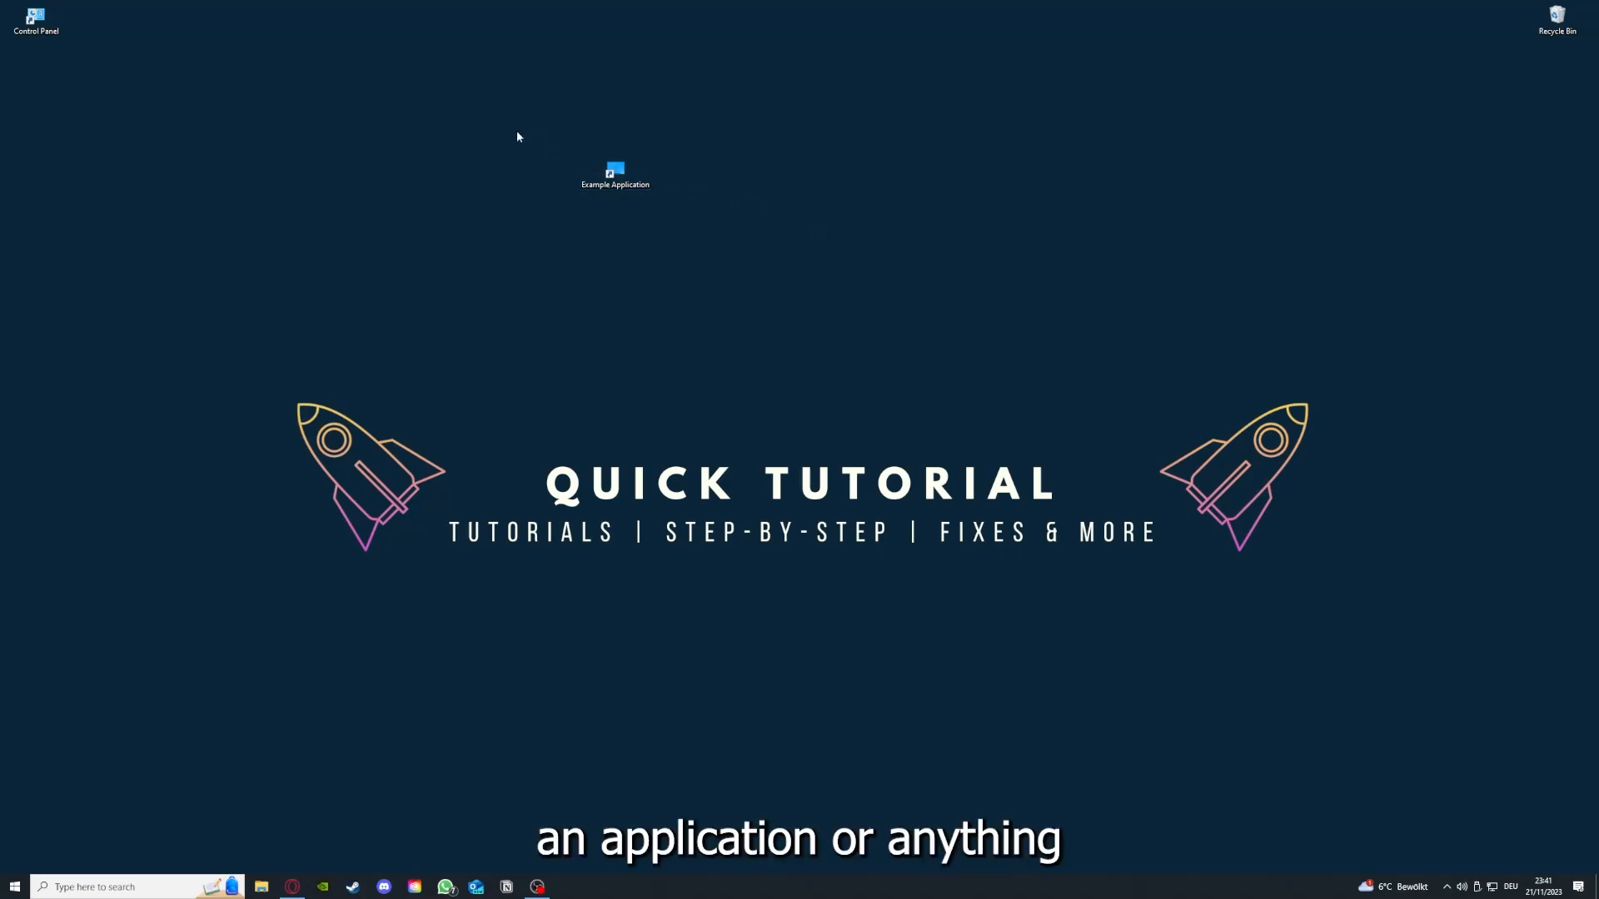
{"action": "mouse_move", "coordinate": [210, 312]}
{"action": "left_mouse_down"}
{"action": "mouse_move", "coordinate": [1000, 581]}
{"action": "mouse_move", "coordinate": [1324, 652]}
{"action": "left_mouse_up"}
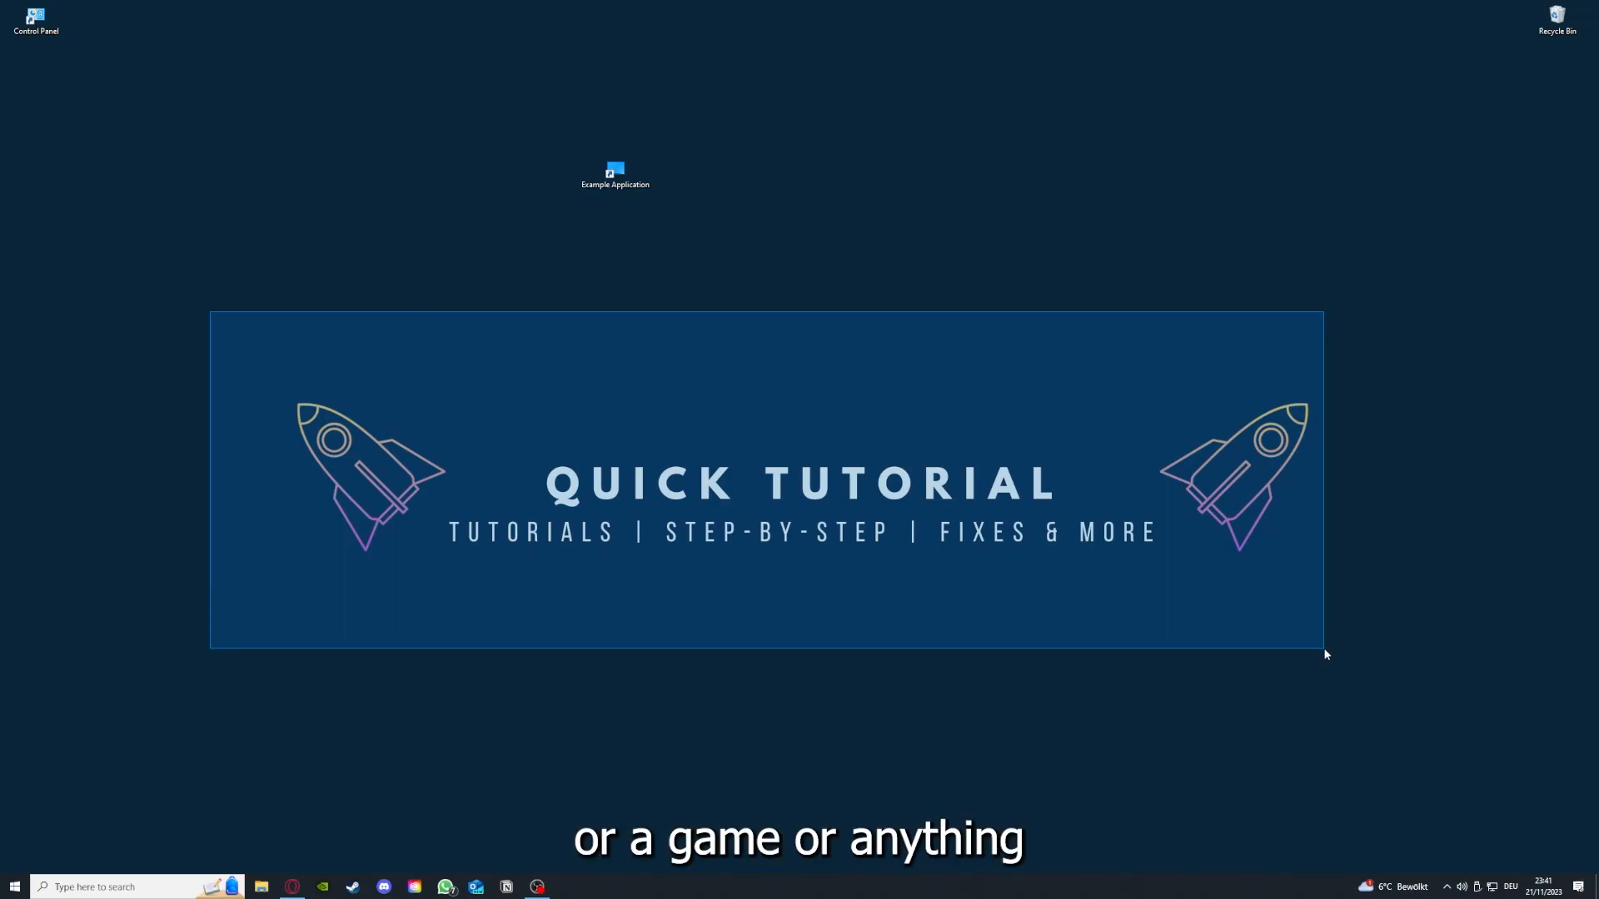
{"action": "left_click_drag", "start_coordinate": [1325, 650], "coordinate": [1350, 669]}
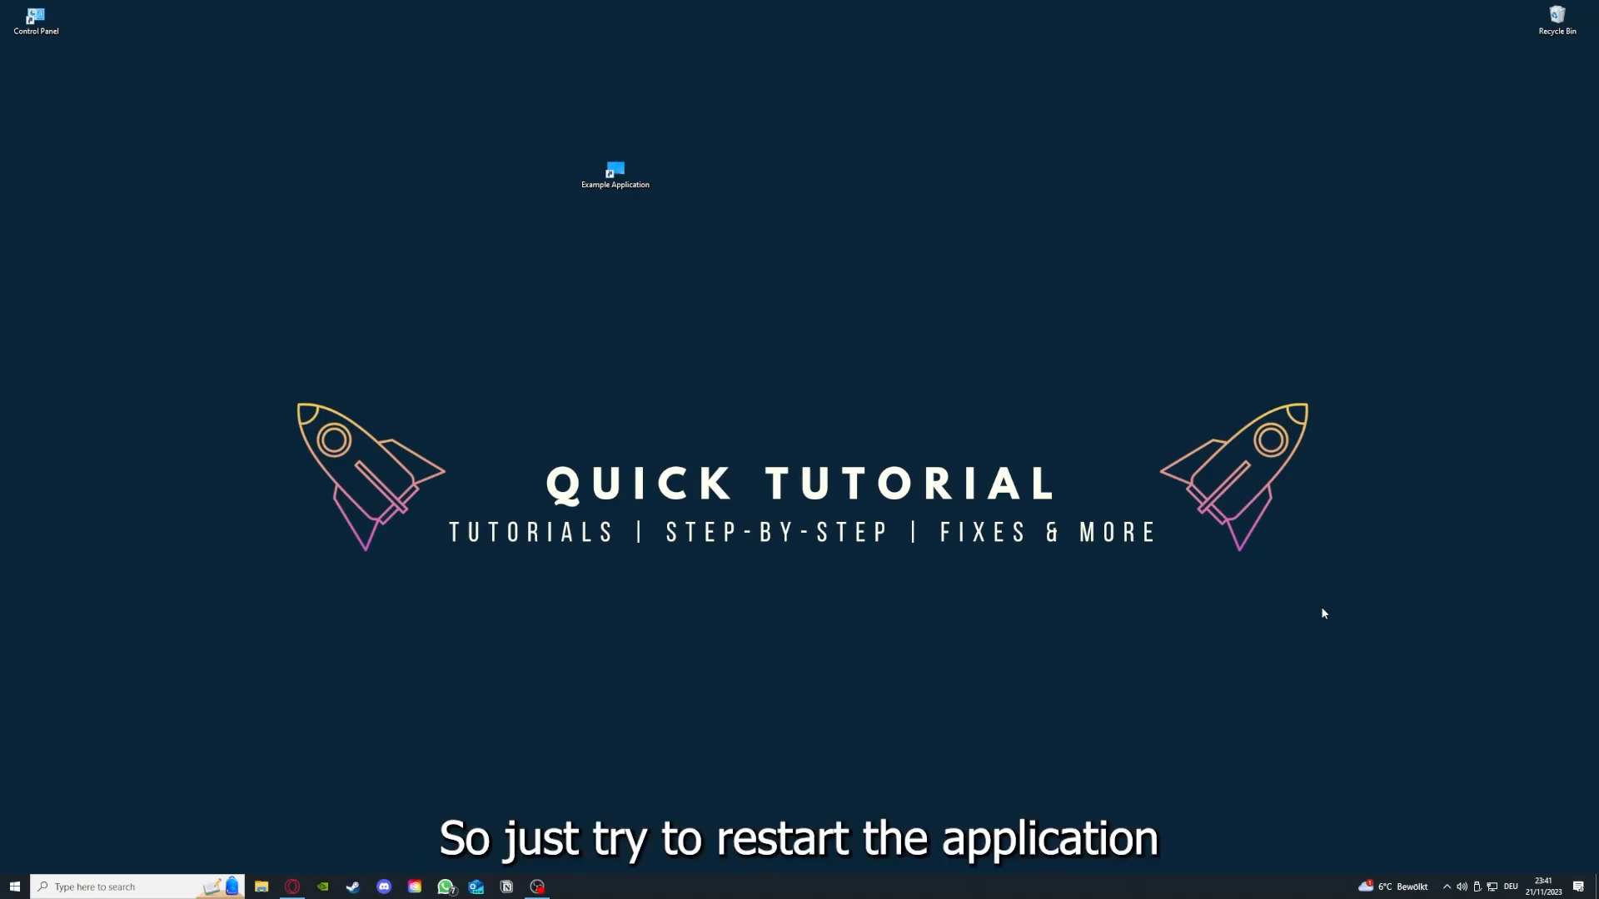
{"action": "double_click", "coordinate": [614, 175]}
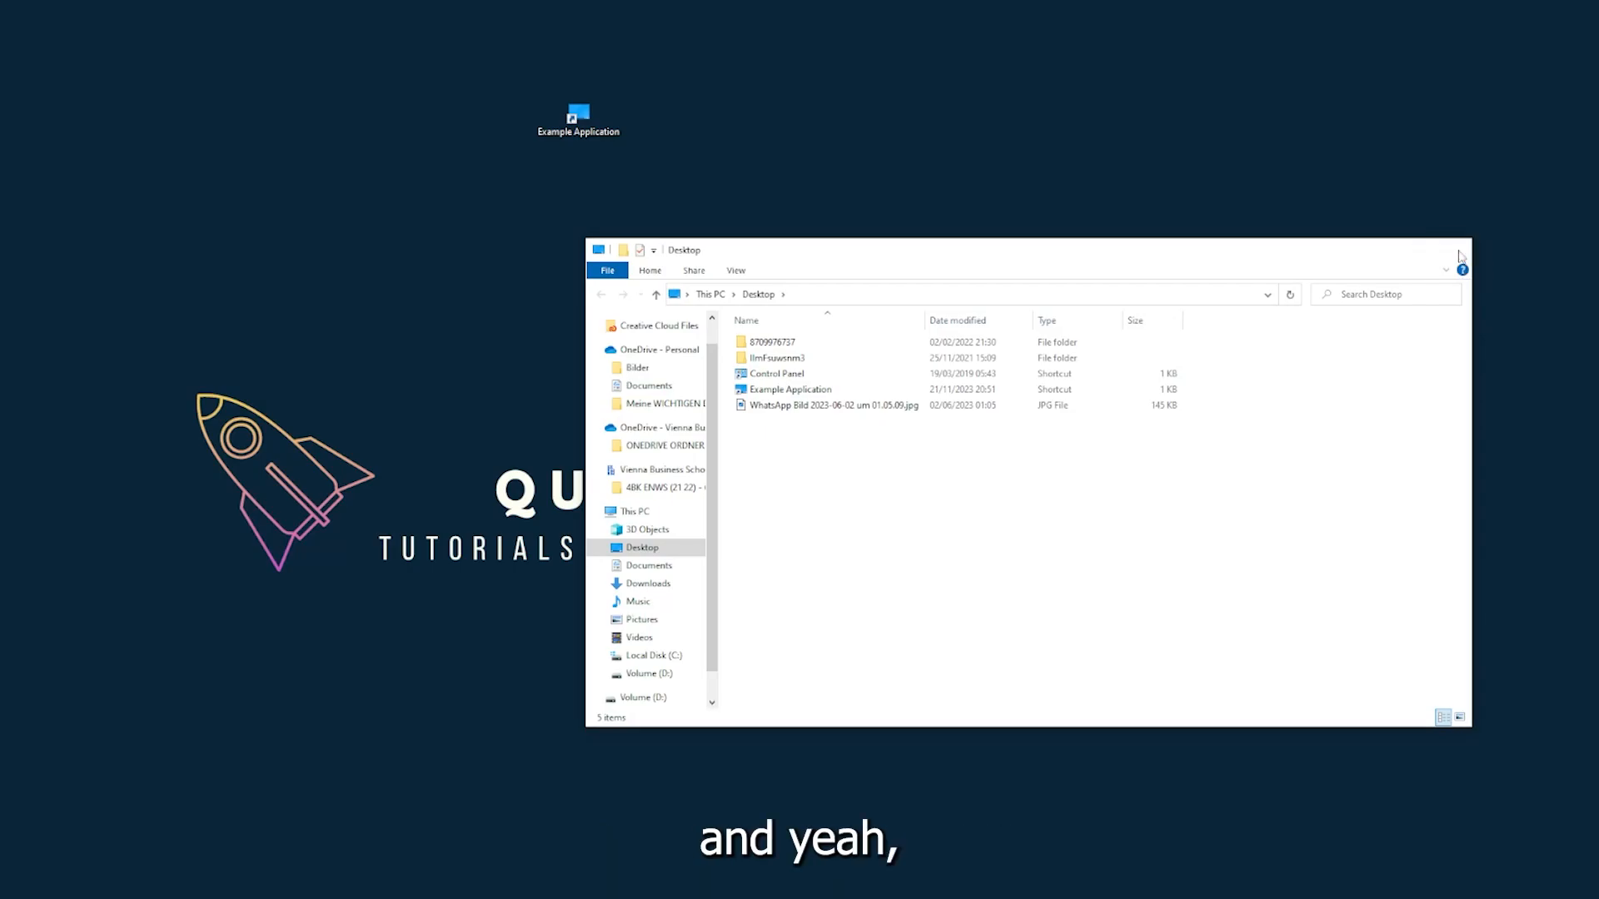
{"action": "left_click", "coordinate": [1457, 252]}
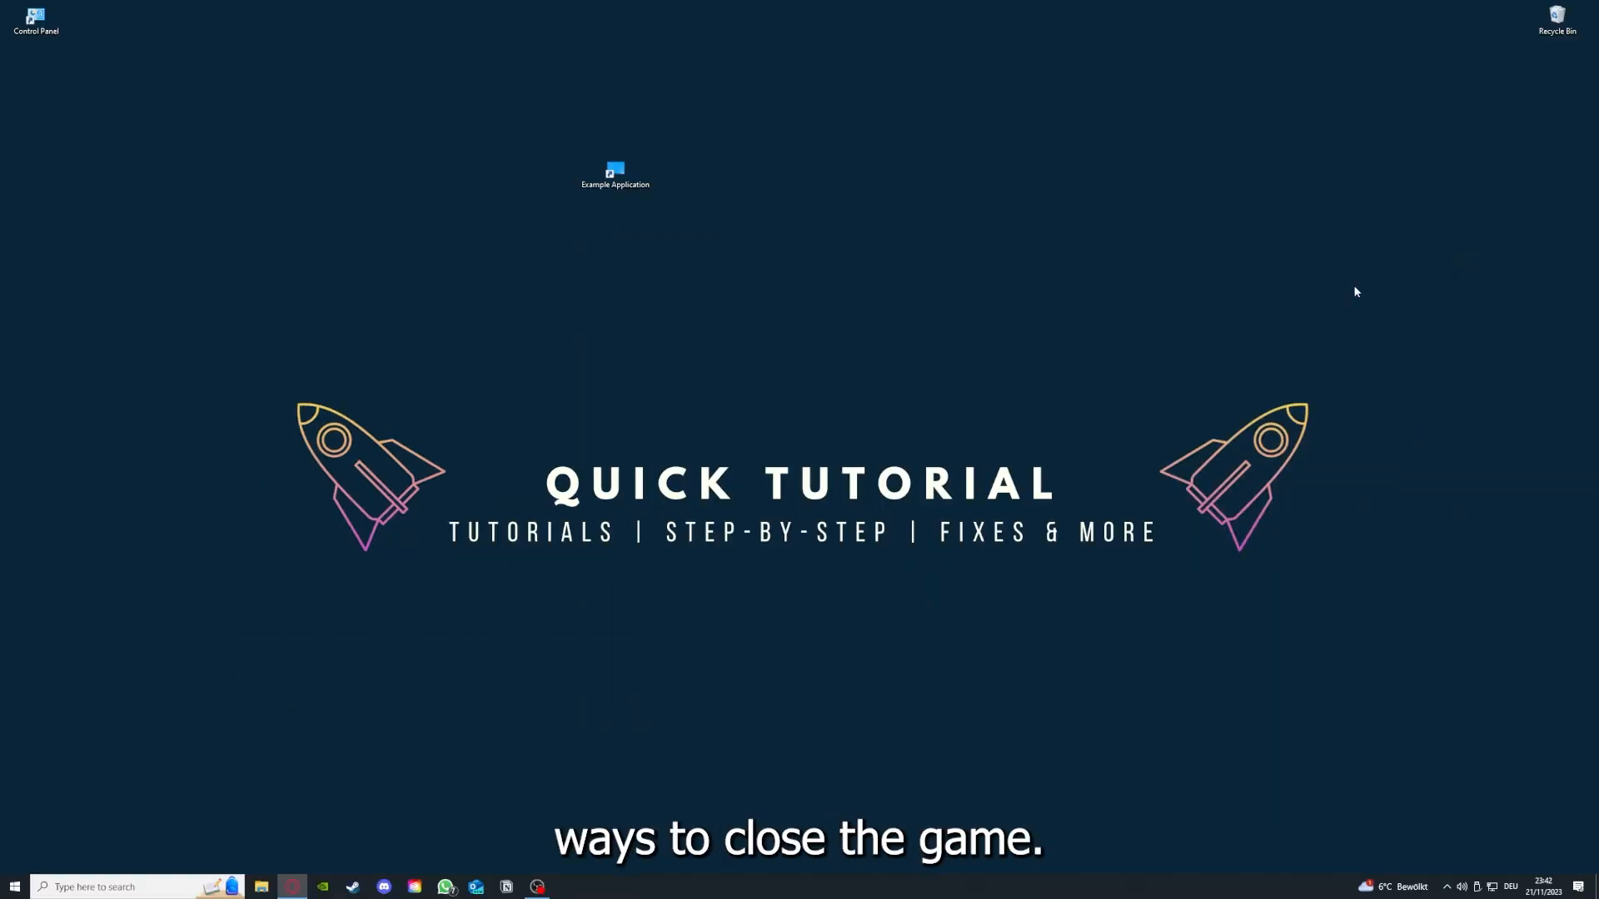
Start Task Manager from the taskbar and end the selected Task Manager task
{"action": "right_click", "coordinate": [602, 889]}
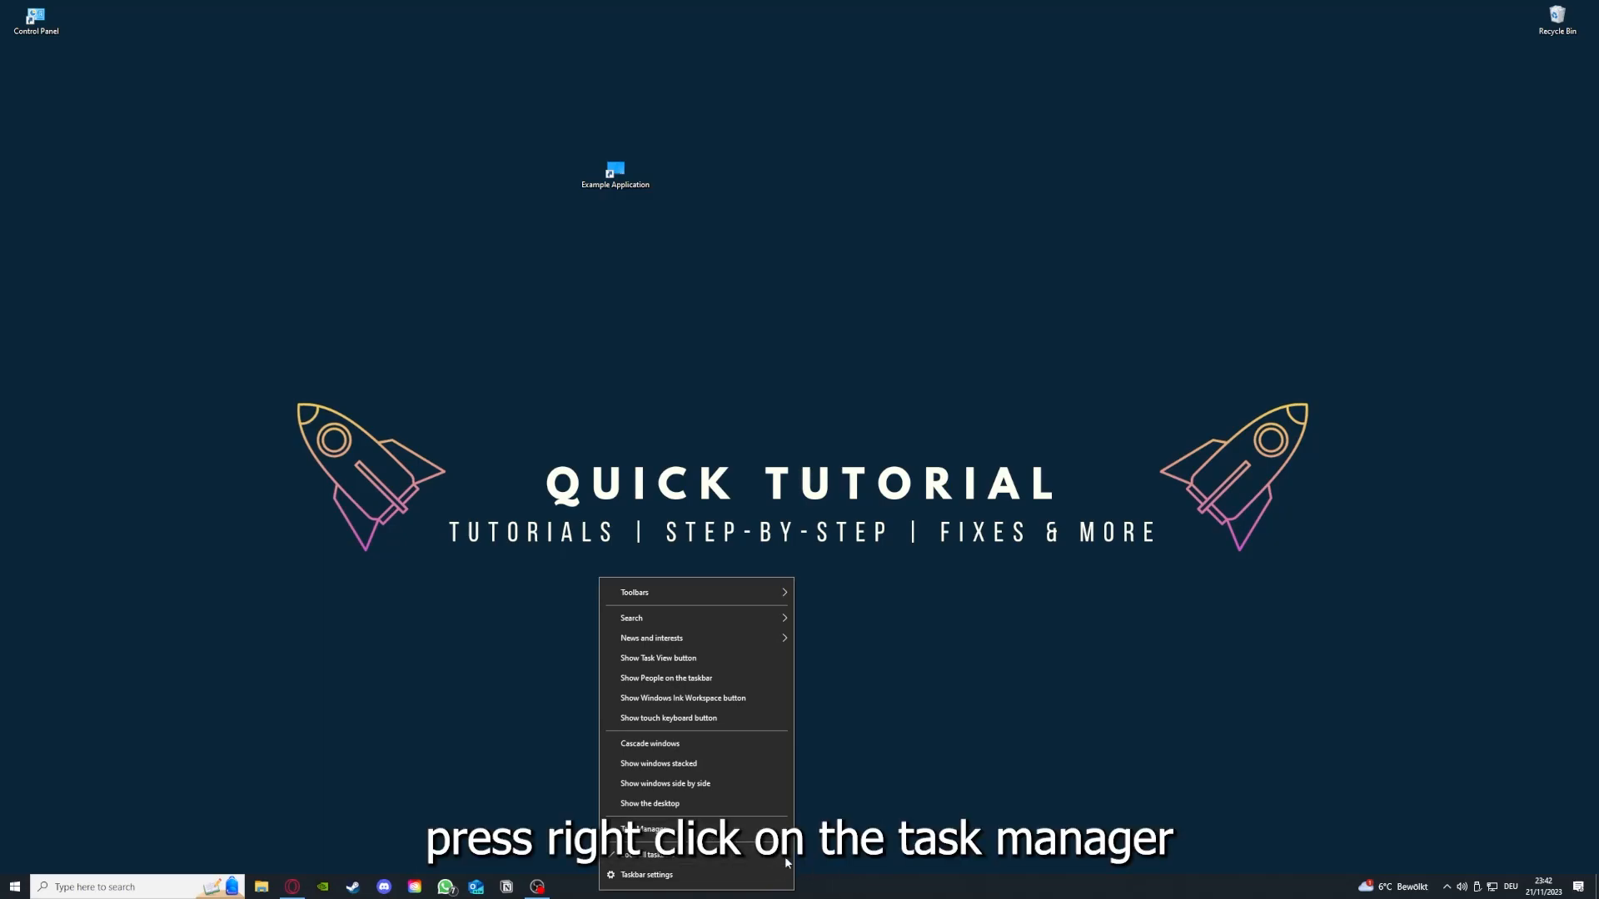
{"action": "left_click", "coordinate": [630, 827]}
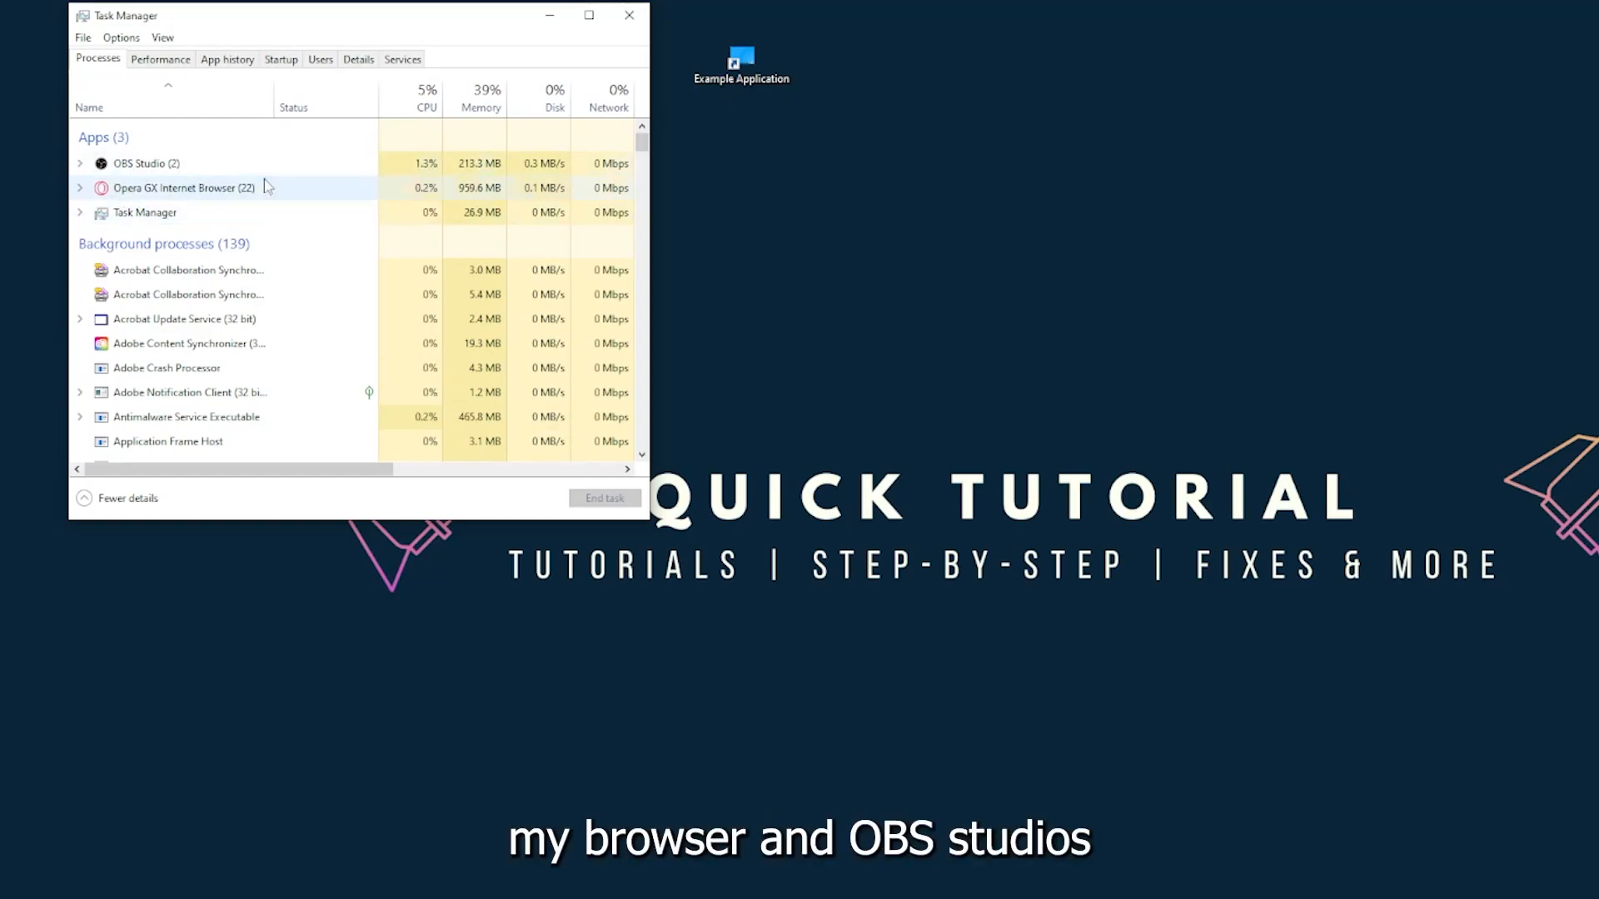
{"action": "left_click", "coordinate": [299, 219]}
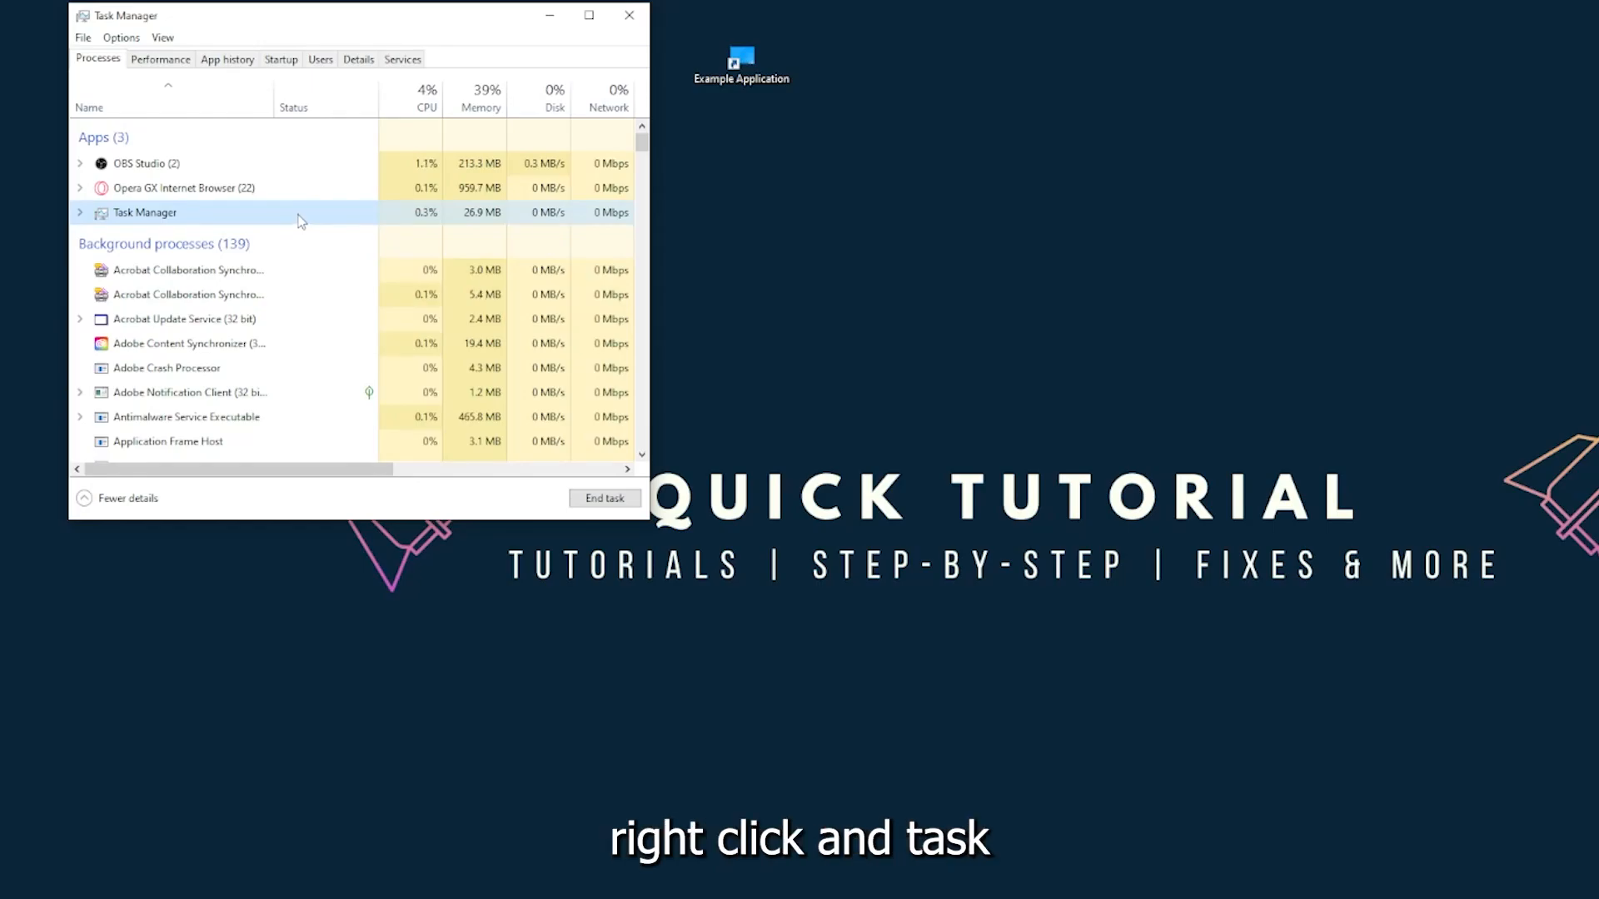
{"action": "left_click", "coordinate": [595, 500]}
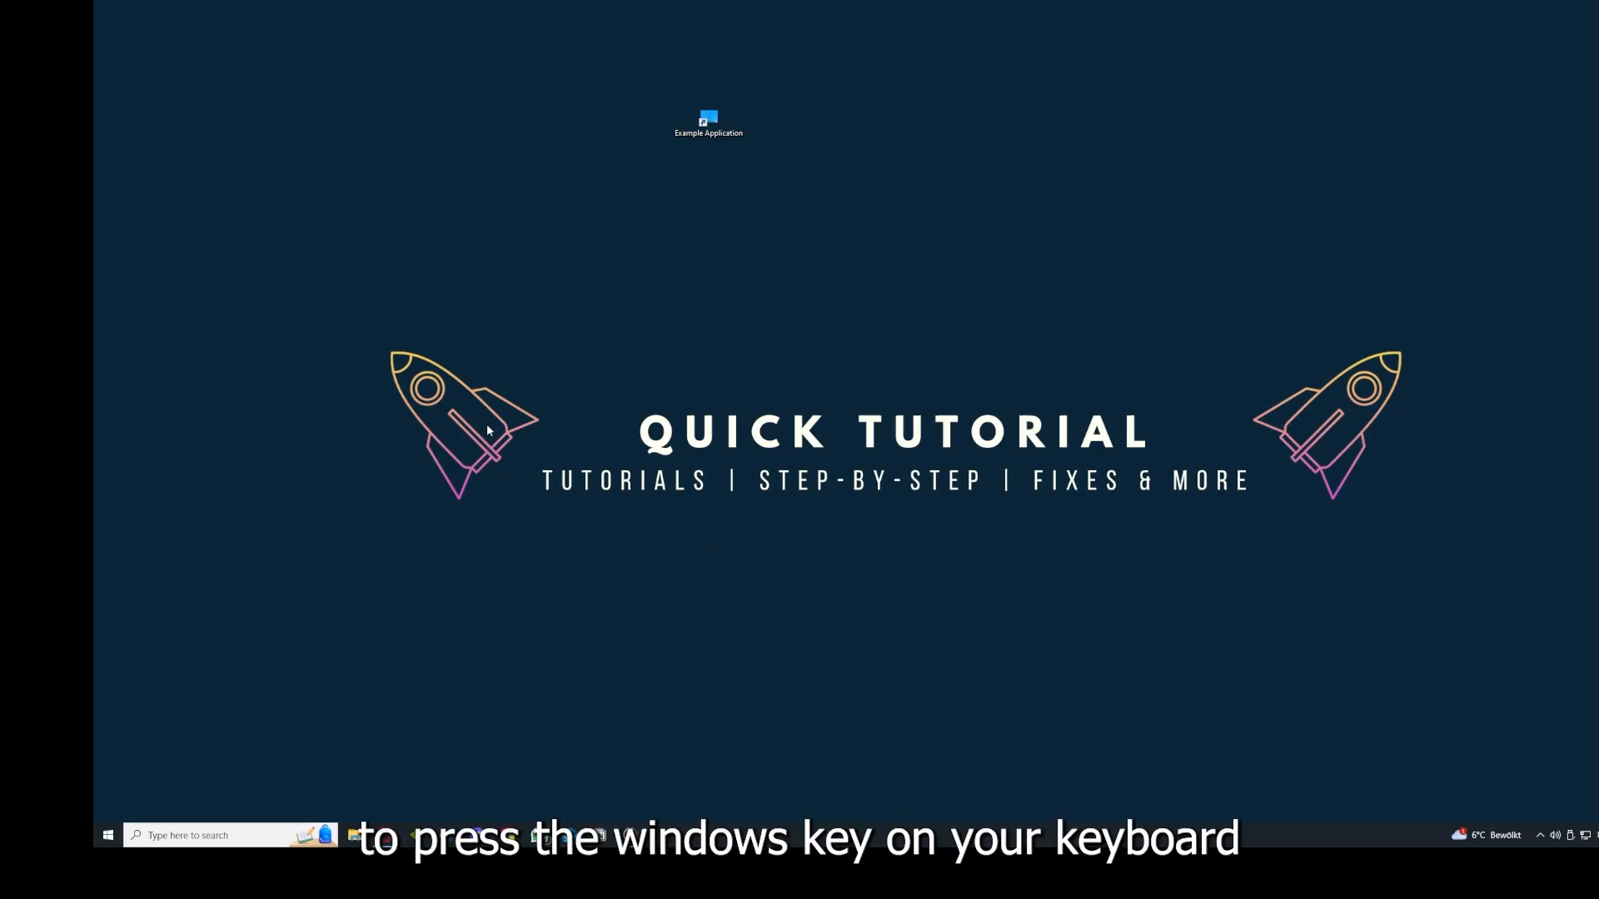
Reach the Start menu power options for a restart, then back out without restarting
{"action": "key", "text": "super"}
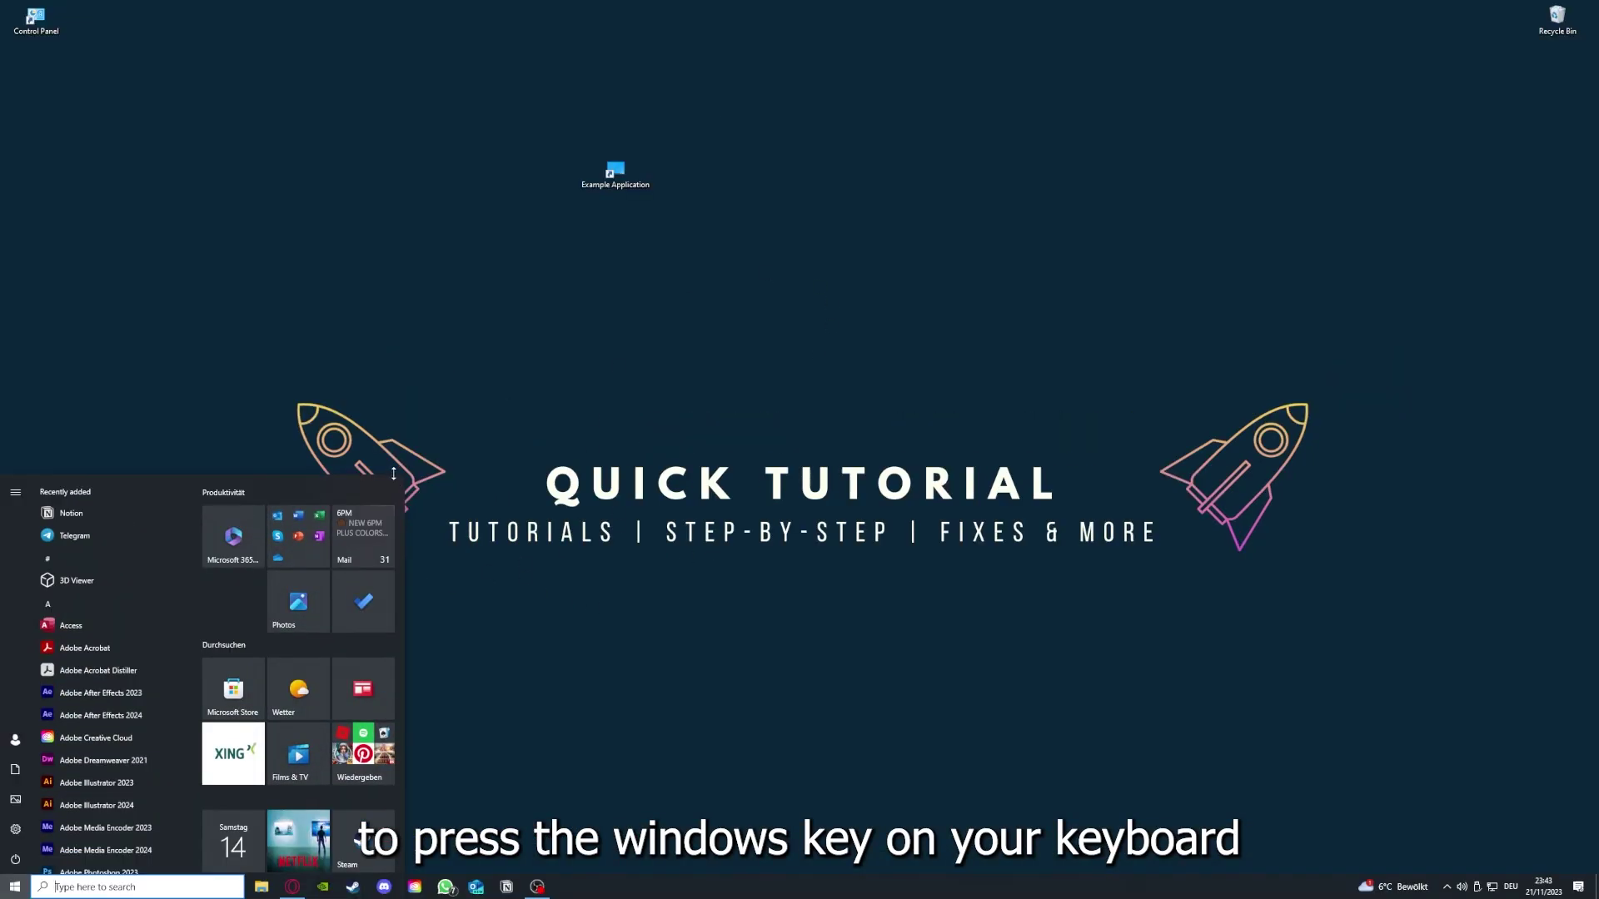
{"action": "key", "text": "super"}
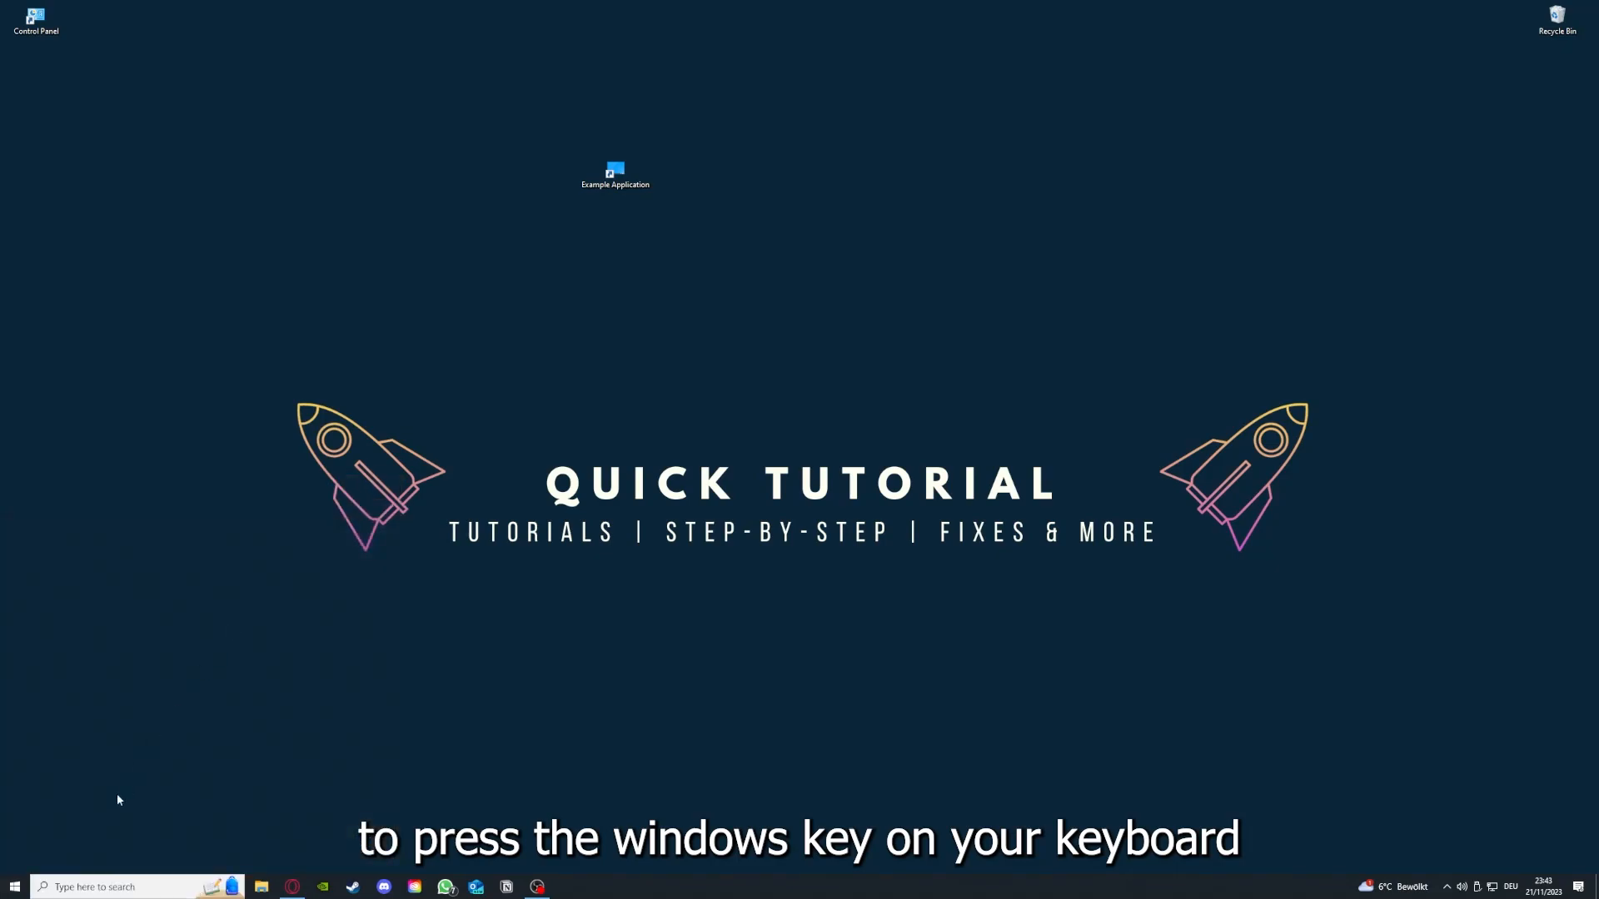
{"action": "left_click", "coordinate": [17, 882]}
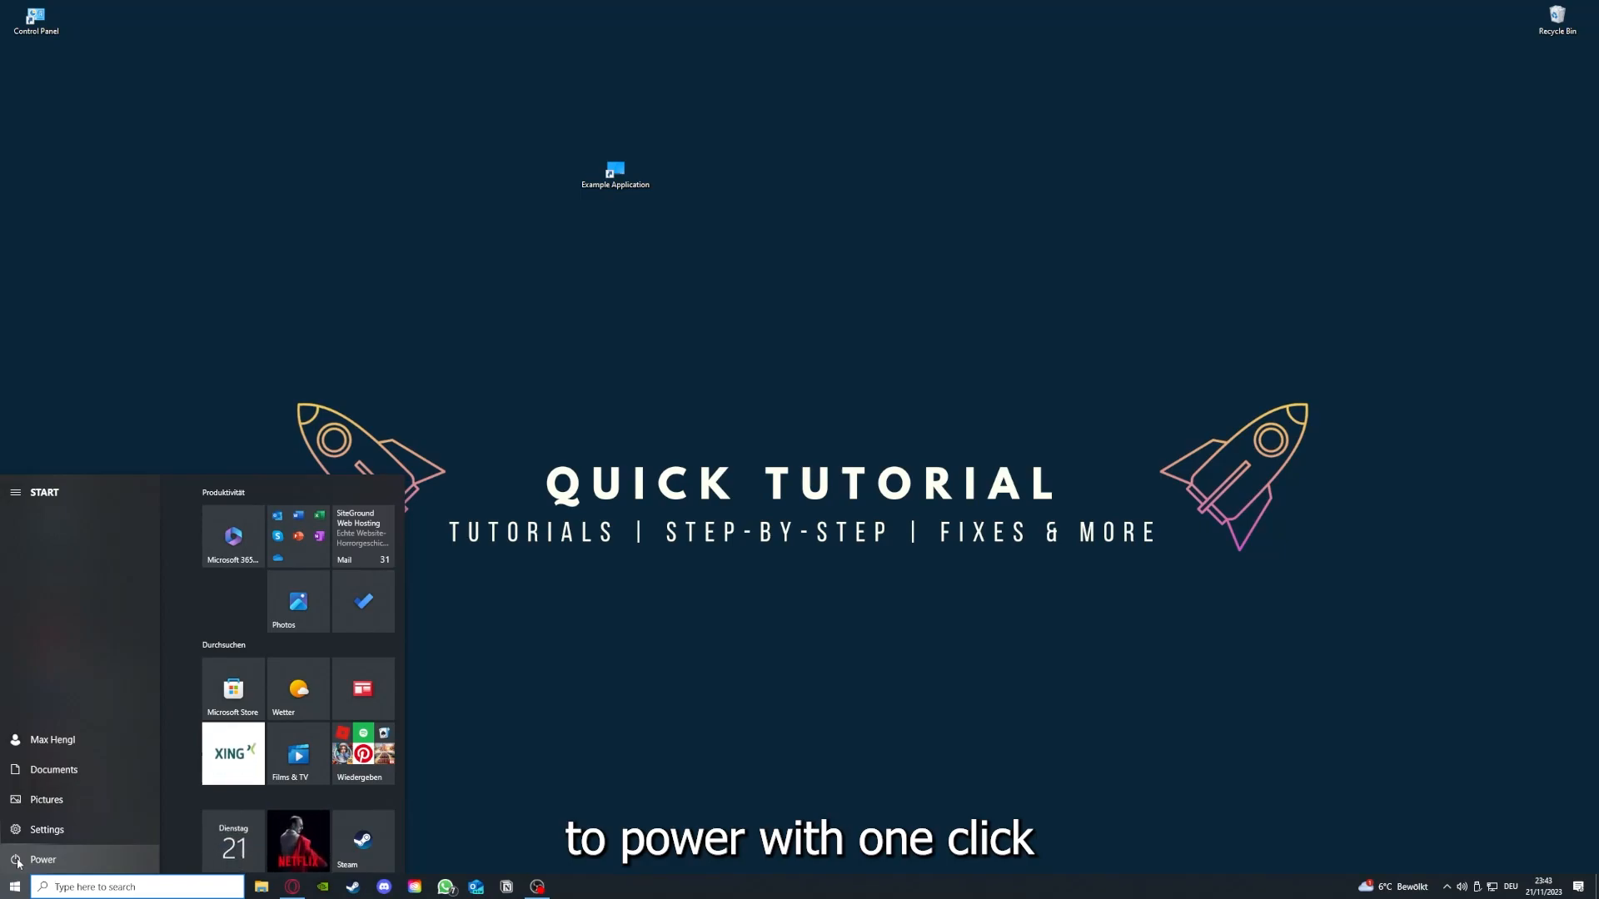
{"action": "left_click", "coordinate": [18, 860]}
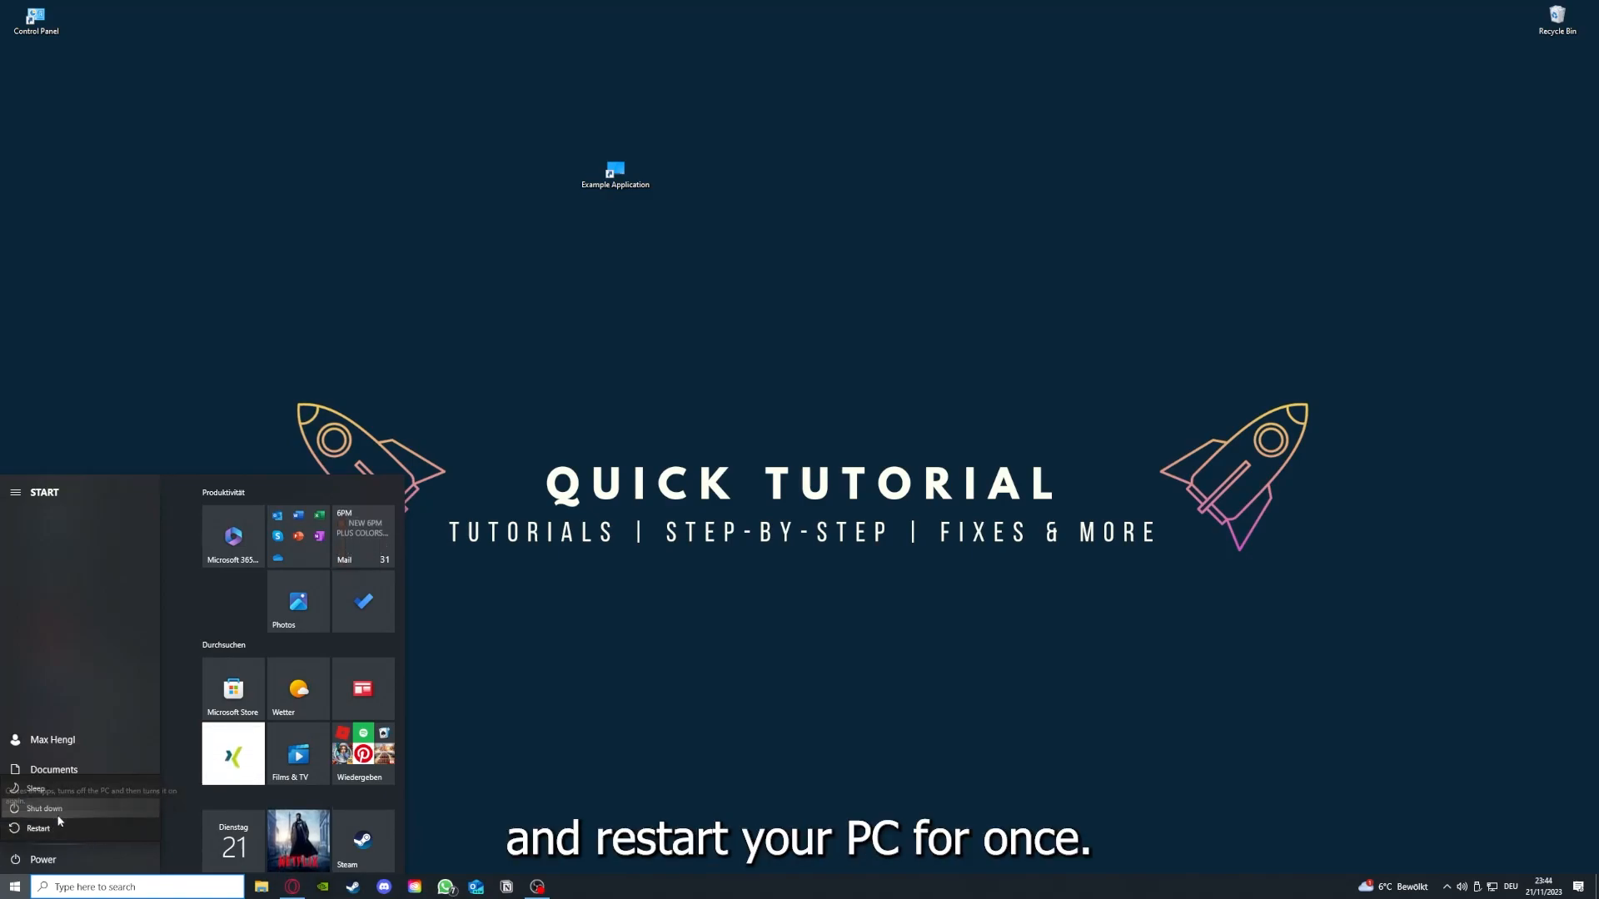
{"action": "left_click", "coordinate": [631, 639]}
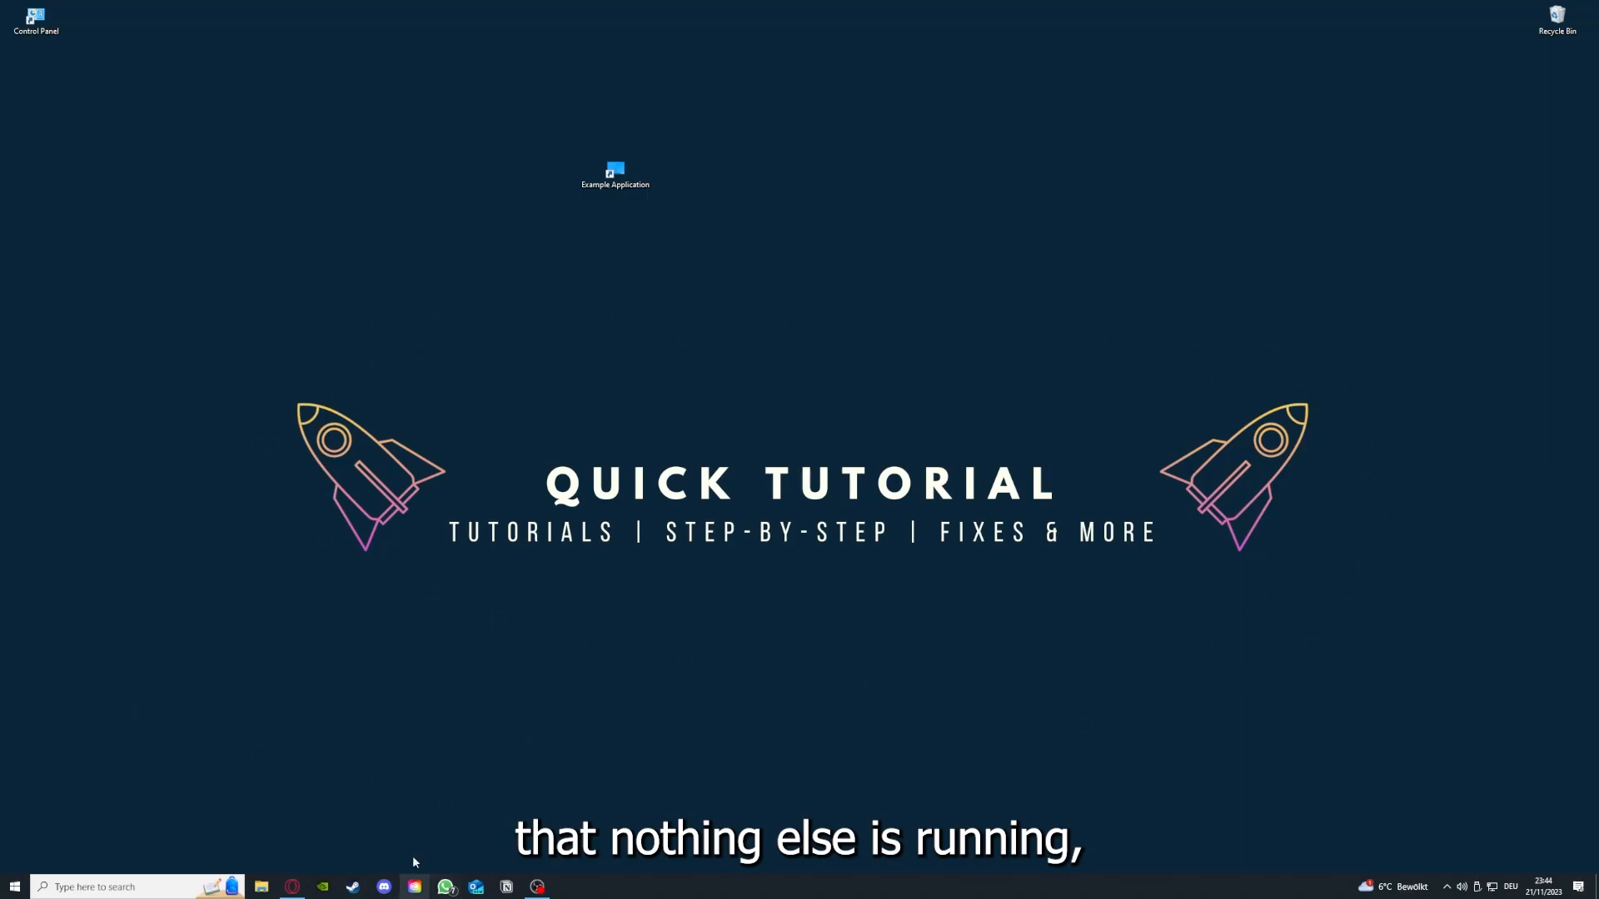
Reopen Task Manager on the Startup list of apps with status and impact, shown large
{"action": "right_click", "coordinate": [624, 887]}
{"action": "left_click", "coordinate": [681, 819]}
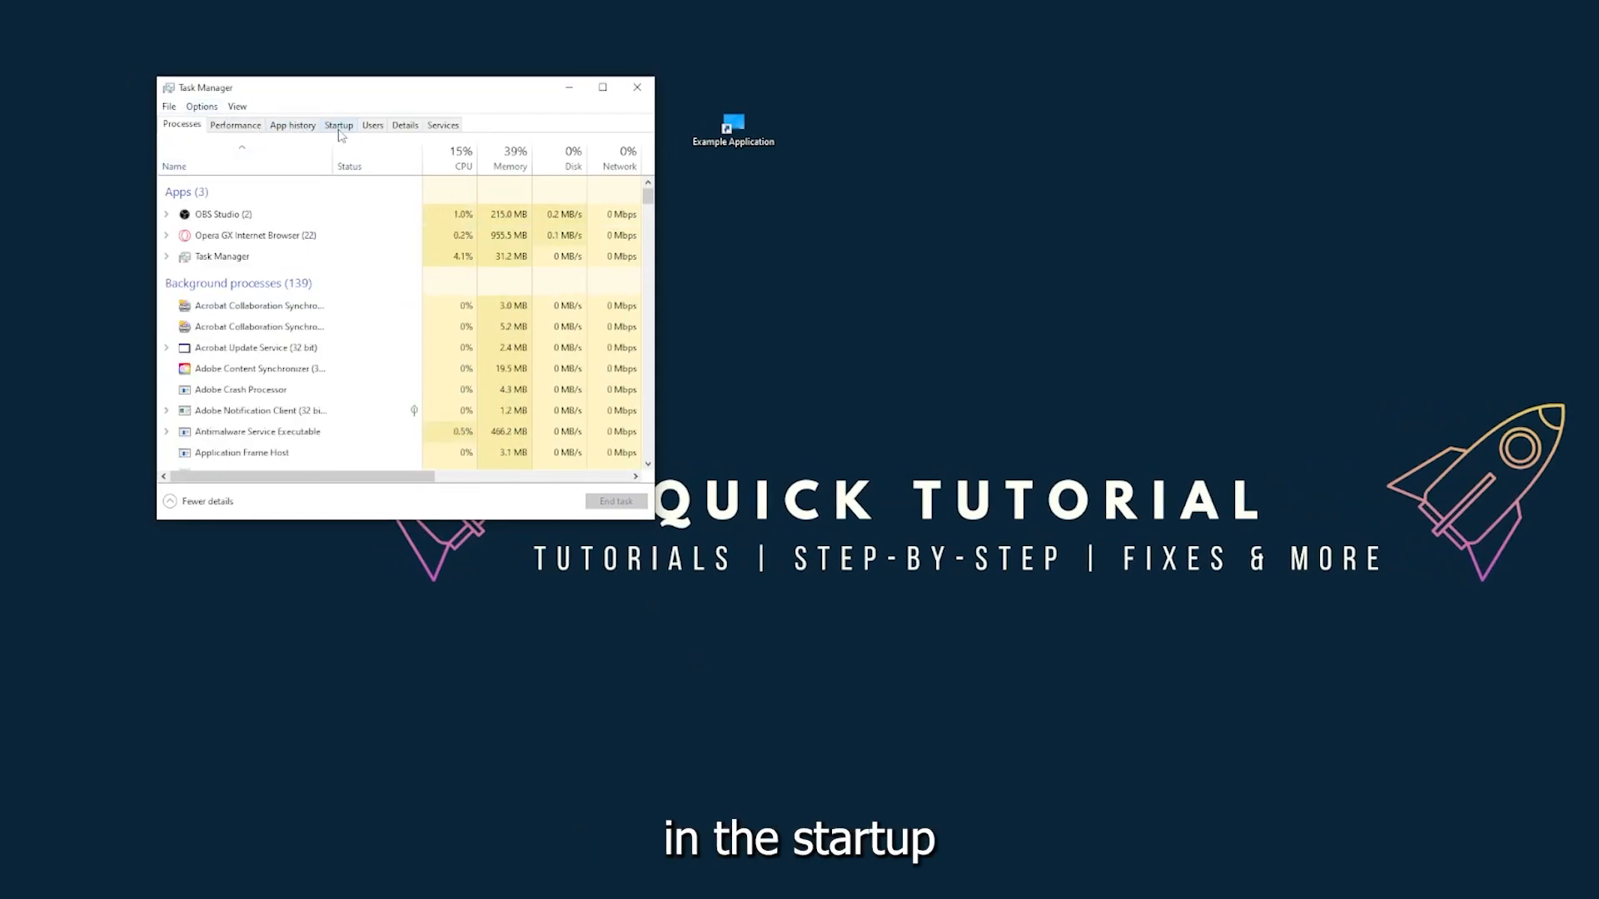
{"action": "left_click", "coordinate": [340, 127]}
{"action": "scroll", "coordinate": [324, 263], "scroll_direction": "down", "scroll_amount": 2}
{"action": "scroll", "coordinate": [319, 337], "scroll_direction": "down", "scroll_amount": 2}
{"action": "scroll", "coordinate": [325, 374], "scroll_direction": "up", "scroll_amount": 5}
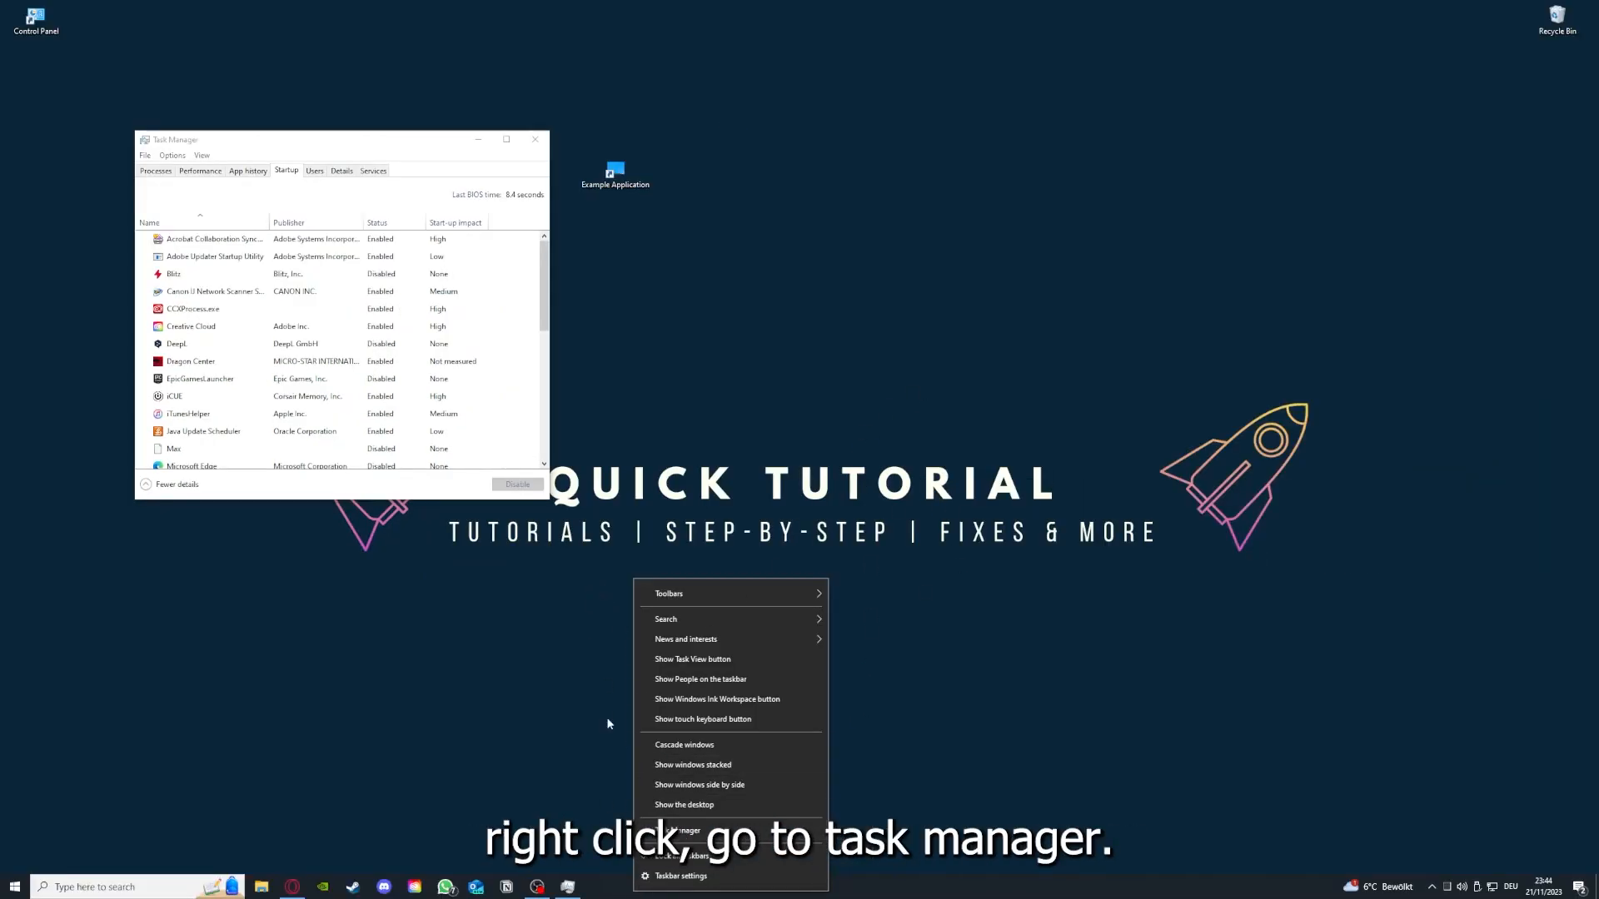
{"action": "left_click", "coordinate": [680, 831]}
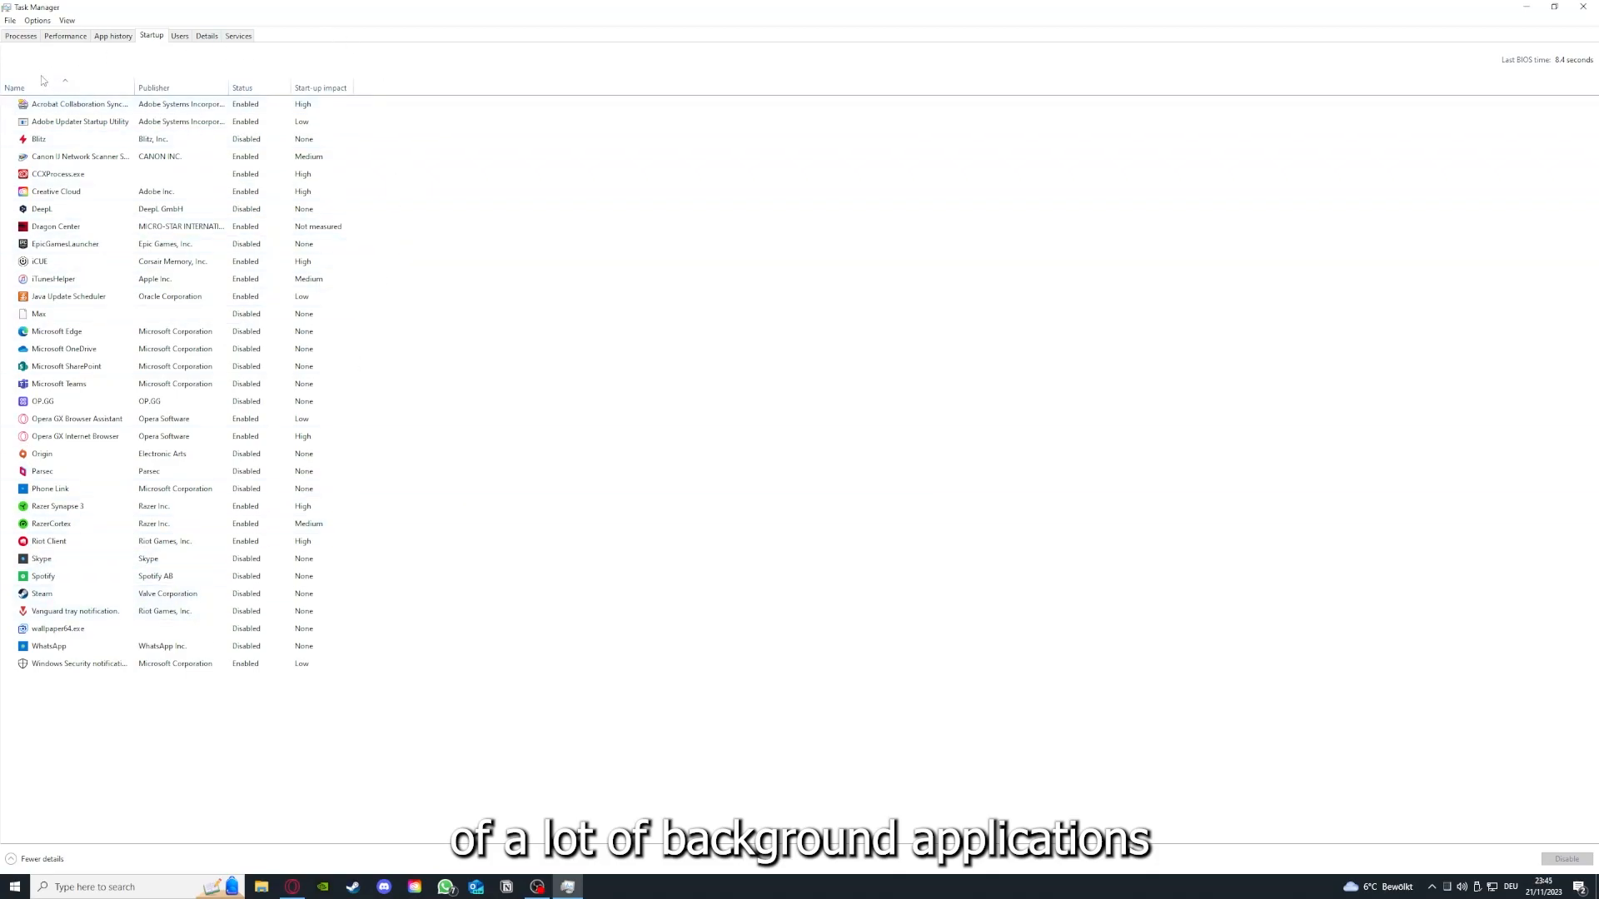
Review startup entries Acrobat, CCXProcess, OneDrive, SharePoint, Phone Link and iTunesHelper with their actions
{"action": "right_click", "coordinate": [261, 108]}
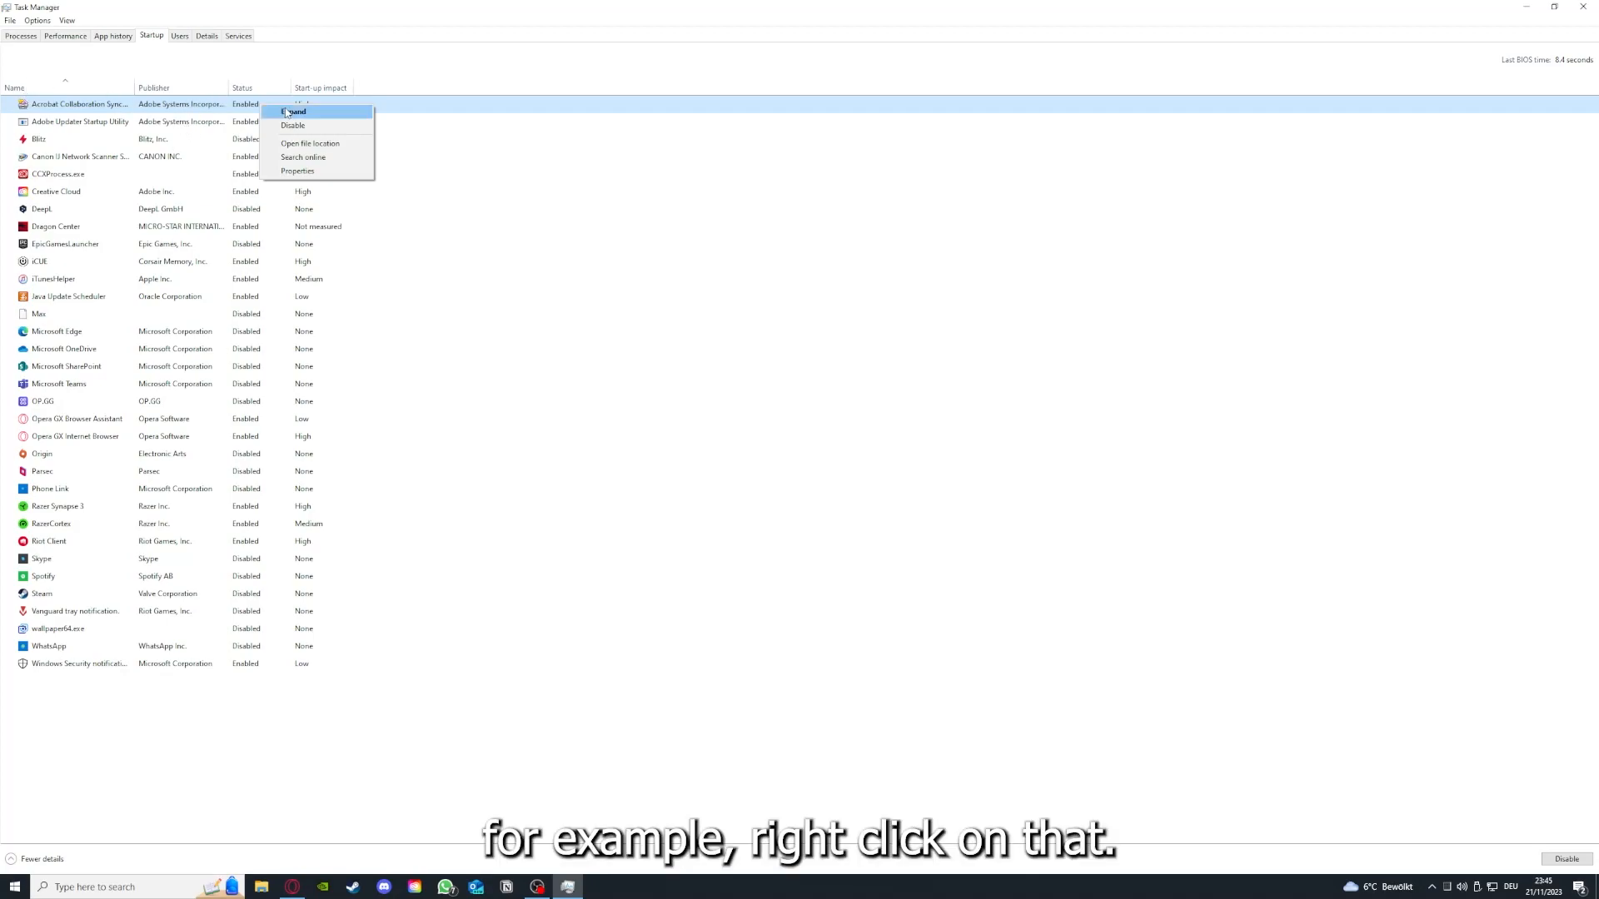
{"action": "left_click", "coordinate": [553, 172]}
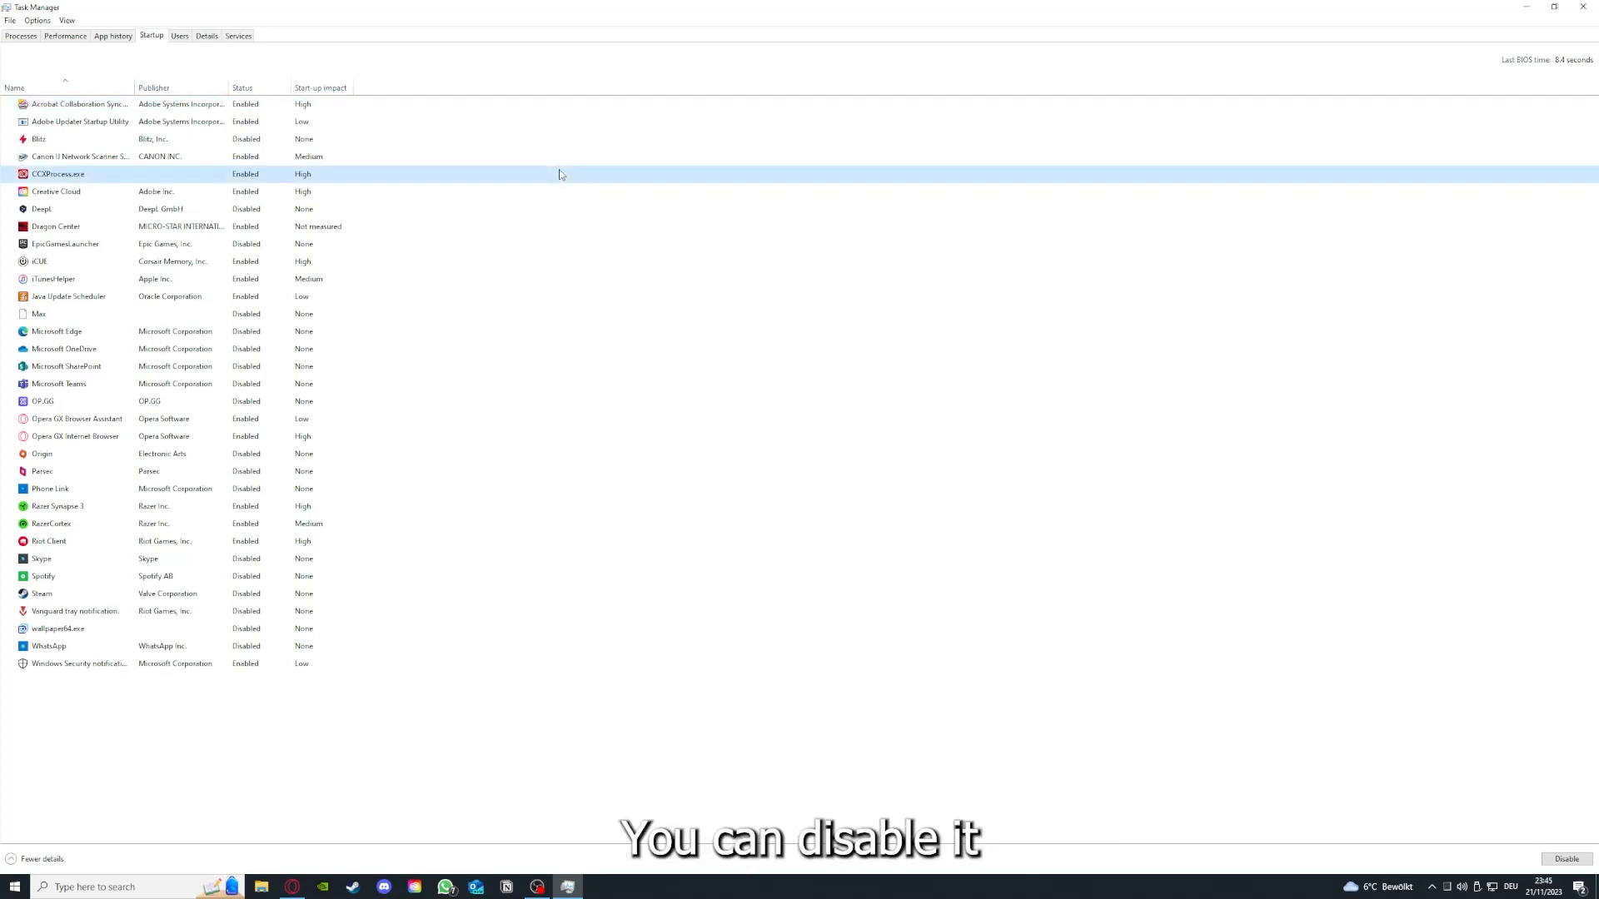
{"action": "left_click", "coordinate": [850, 350]}
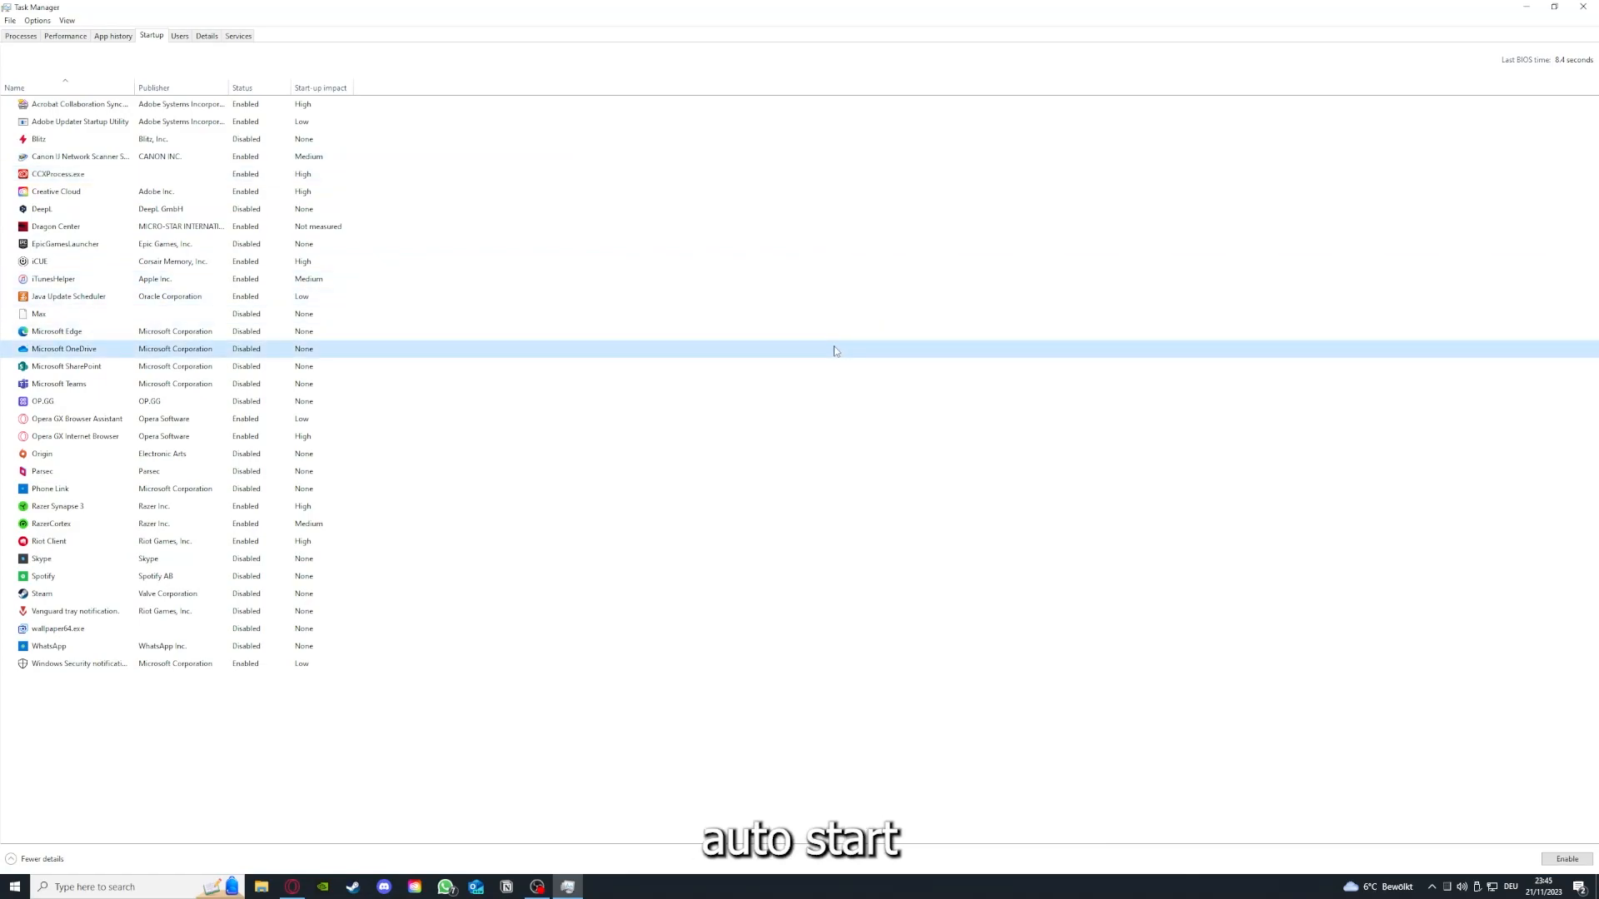
{"action": "left_click", "coordinate": [101, 105]}
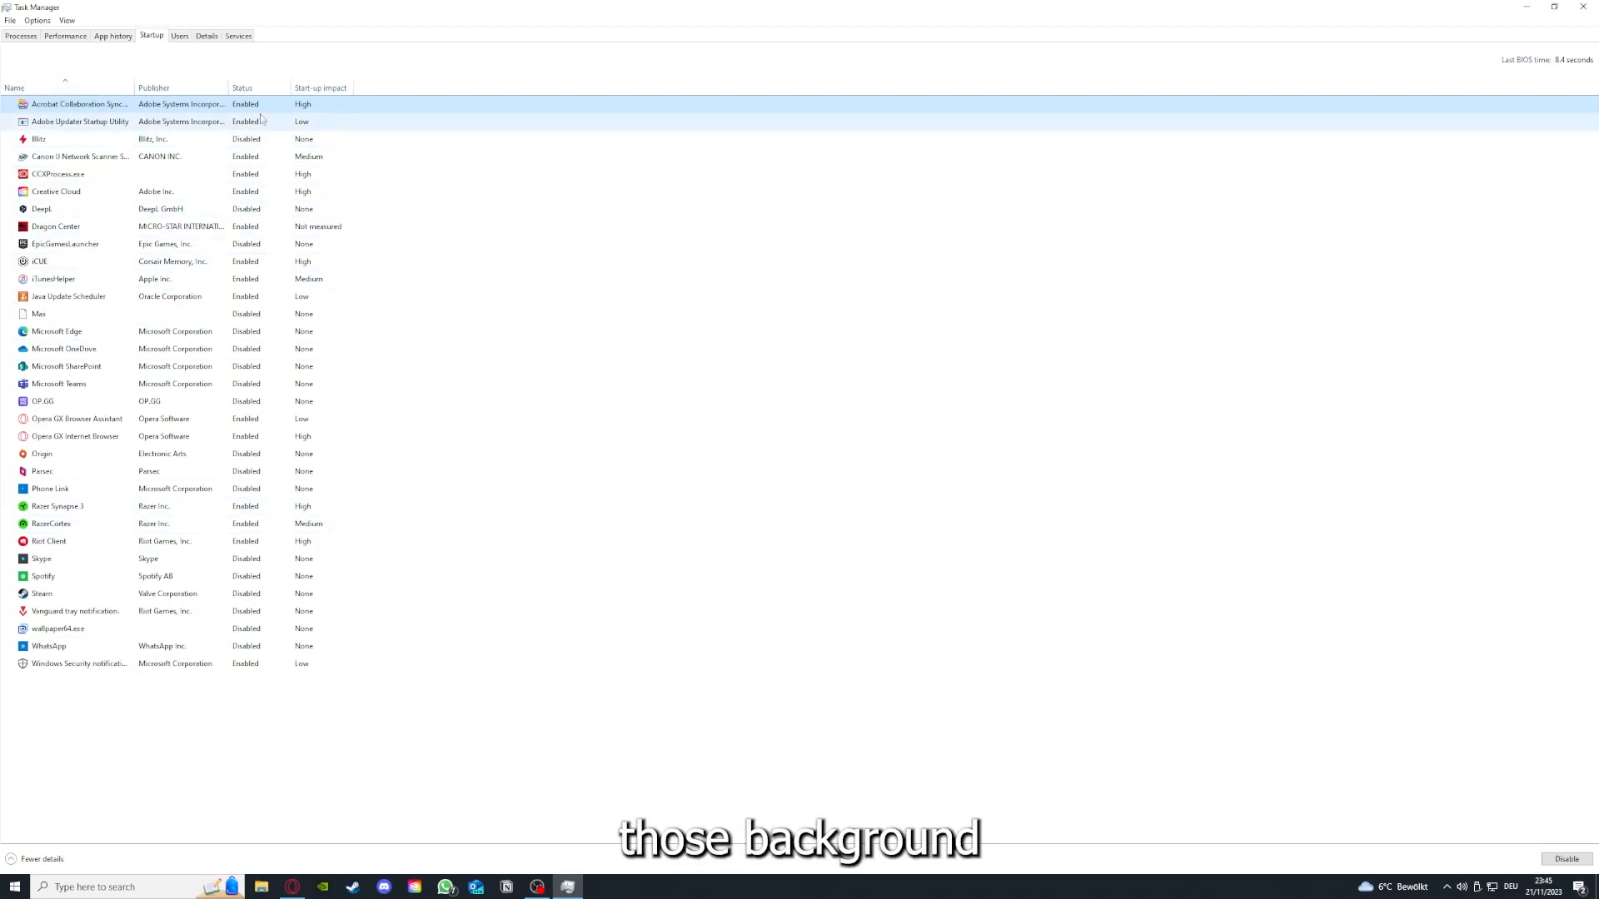
{"action": "right_click", "coordinate": [396, 363]}
{"action": "left_click", "coordinate": [446, 494]}
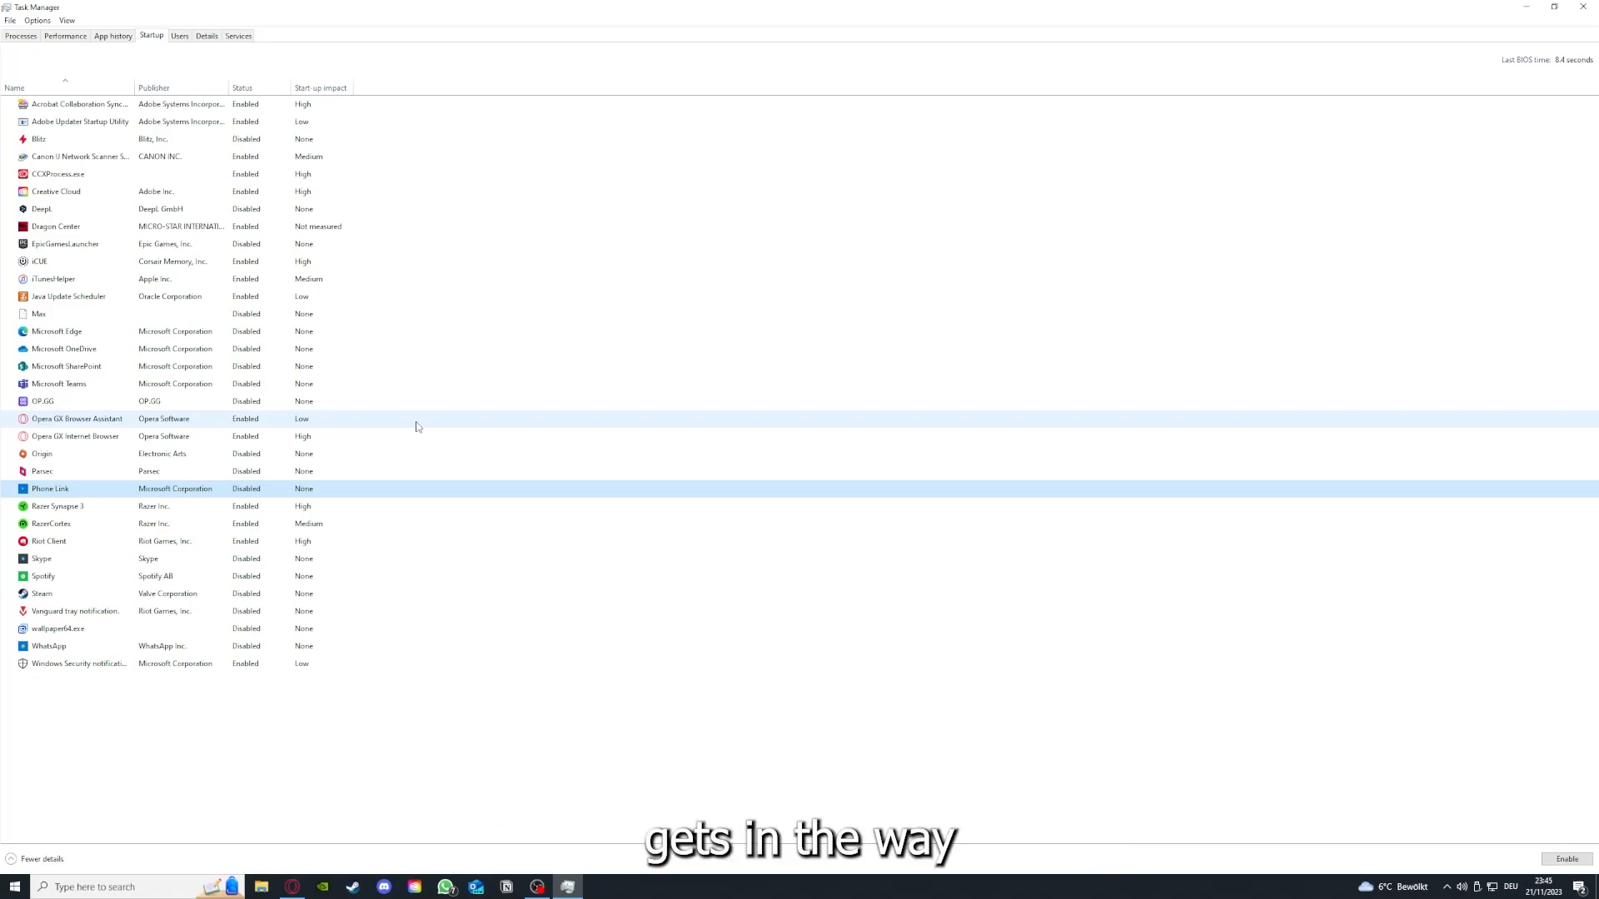
{"action": "left_click", "coordinate": [349, 287]}
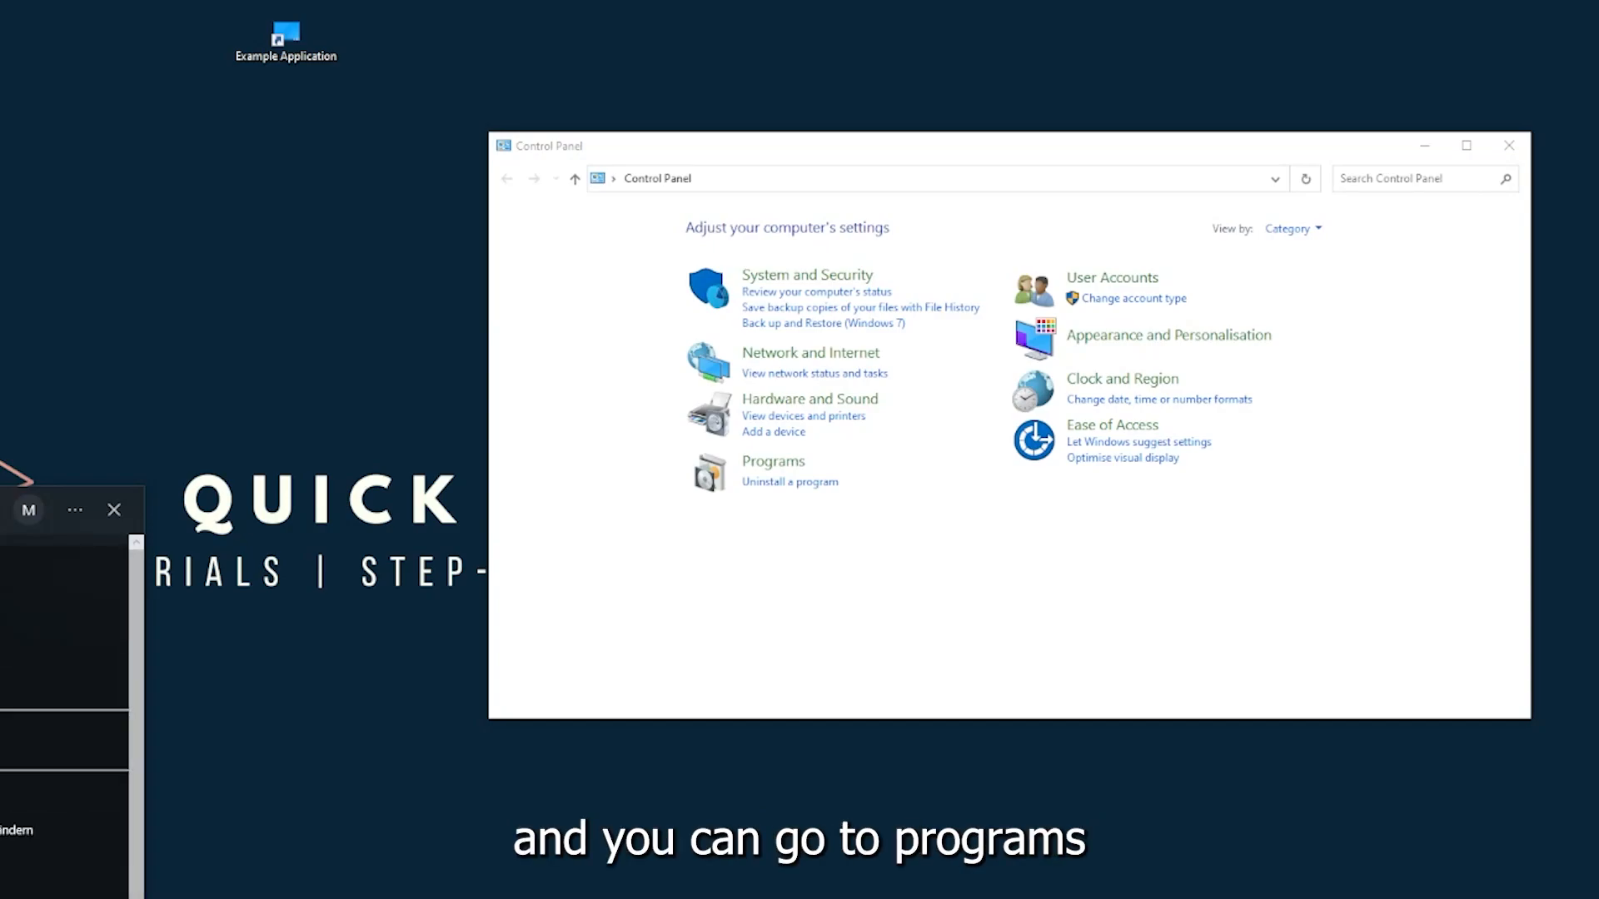
Go from Control Panel home to the Programs and Features installed-programs list
{"action": "key", "text": "Escape"}
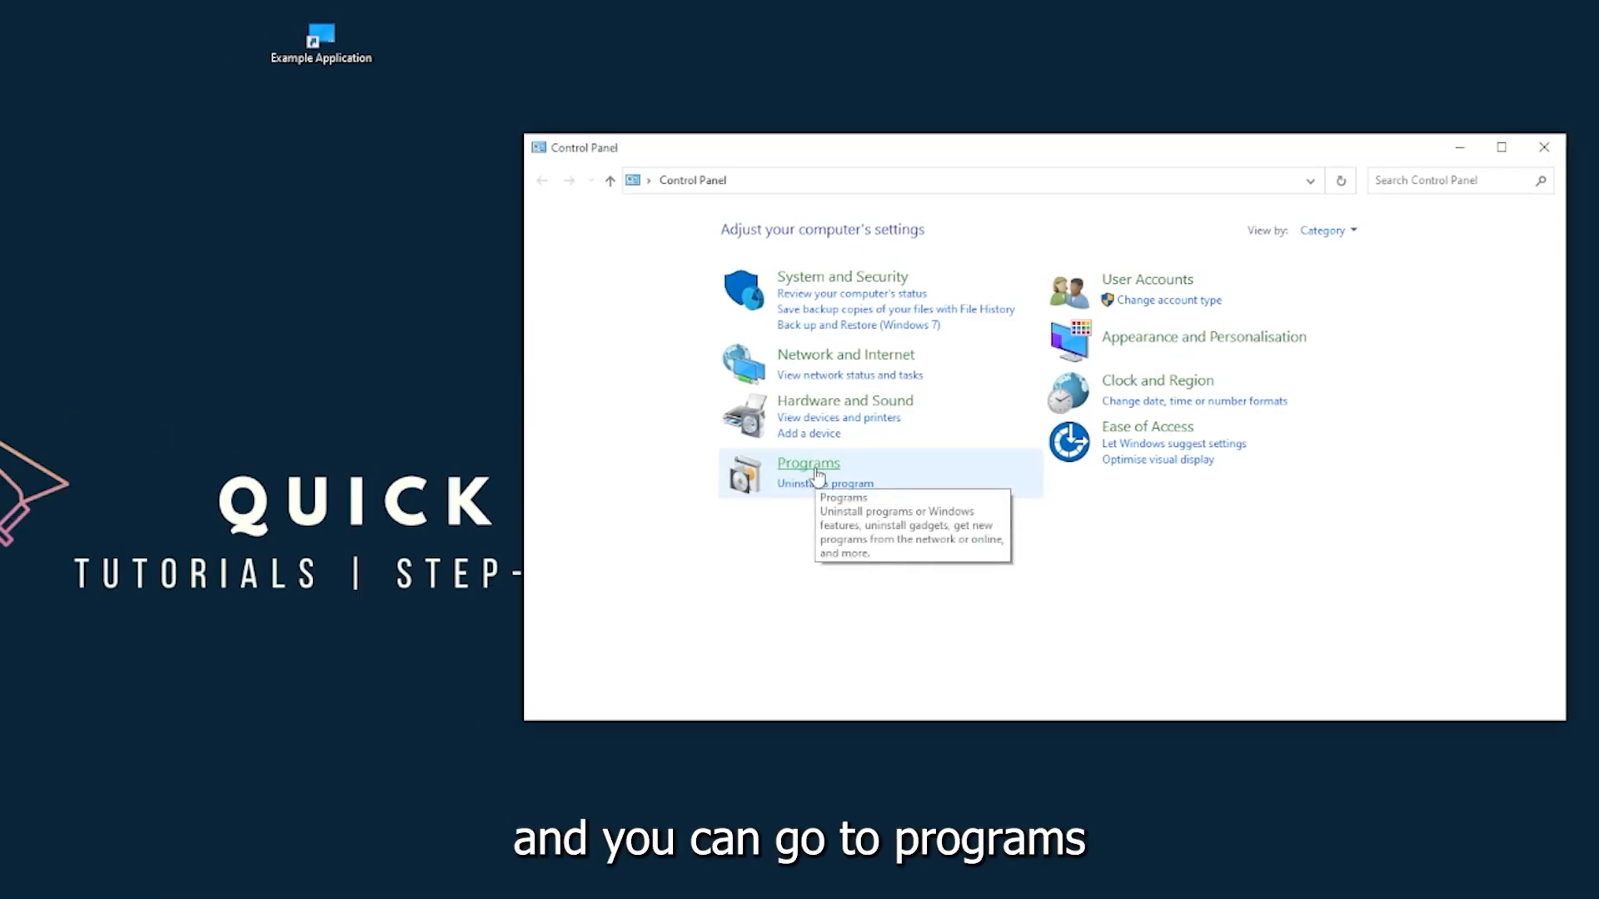
{"action": "left_click", "coordinate": [808, 464]}
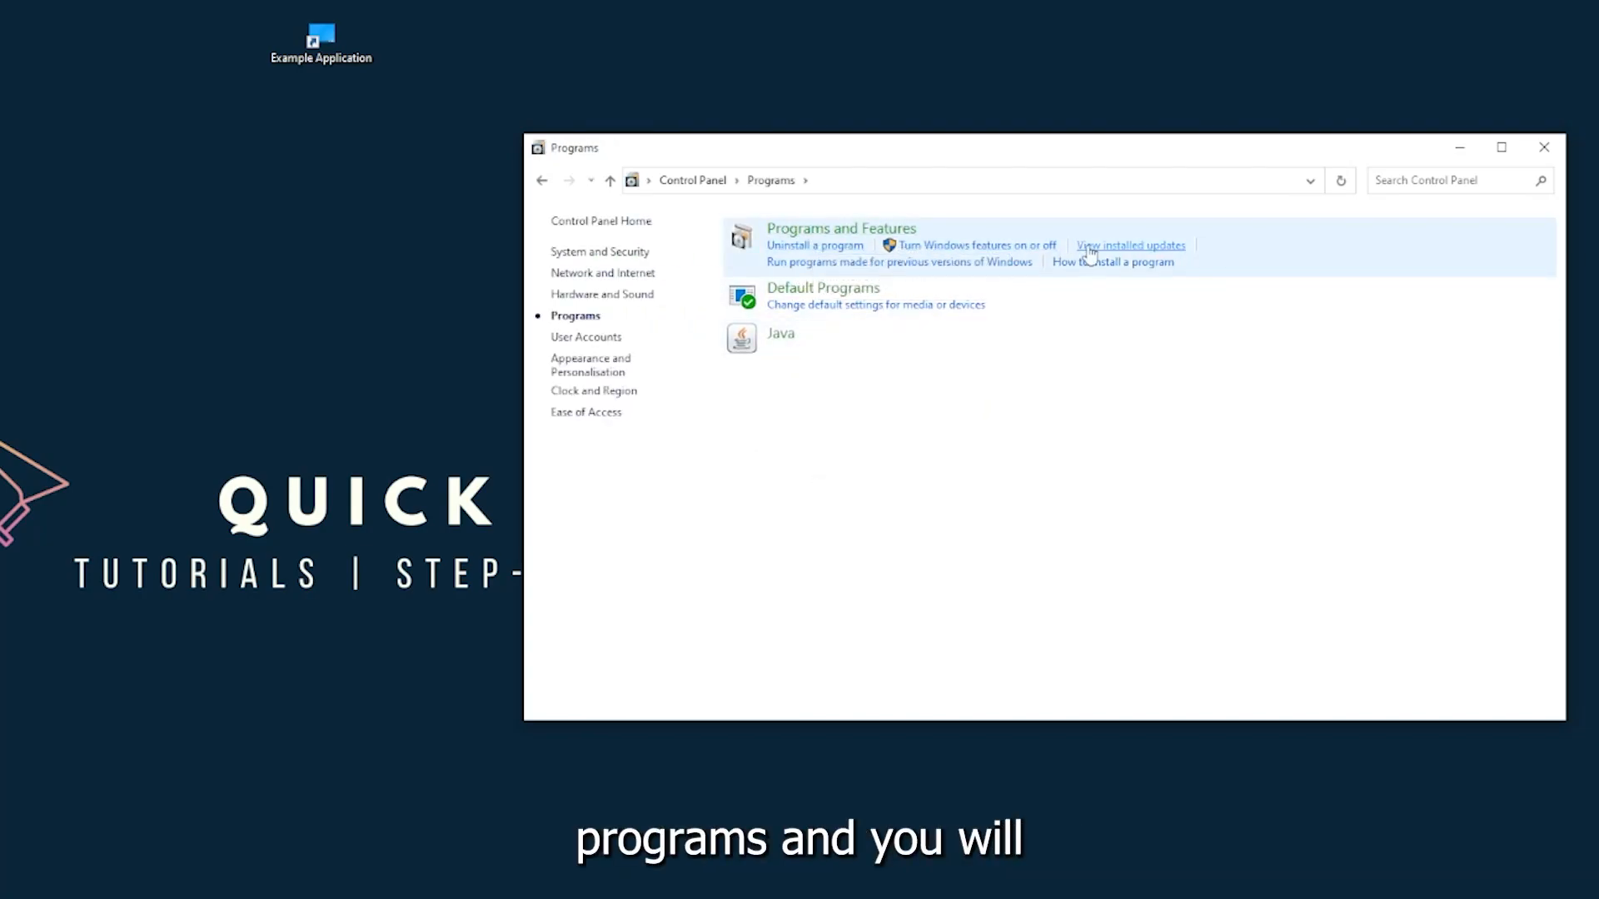
{"action": "left_click", "coordinate": [863, 242]}
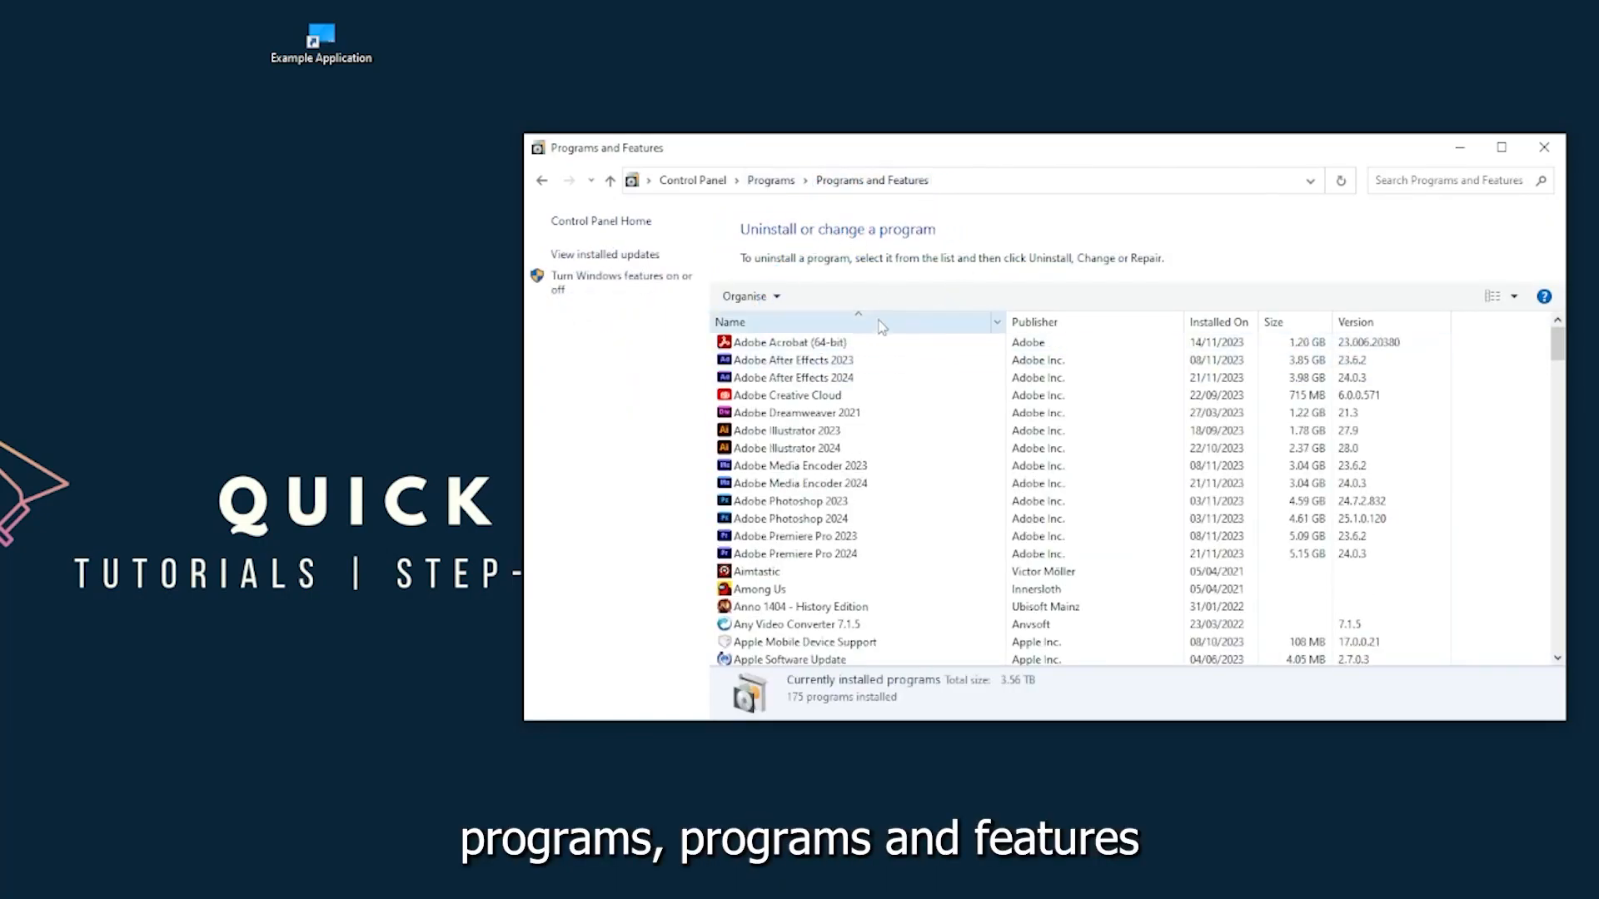
{"action": "scroll", "coordinate": [875, 364], "scroll_direction": "down", "scroll_amount": 5}
{"action": "scroll", "coordinate": [863, 400], "scroll_direction": "down", "scroll_amount": 6}
{"action": "scroll", "coordinate": [855, 438], "scroll_direction": "down", "scroll_amount": 6}
{"action": "scroll", "coordinate": [844, 470], "scroll_direction": "down", "scroll_amount": 6}
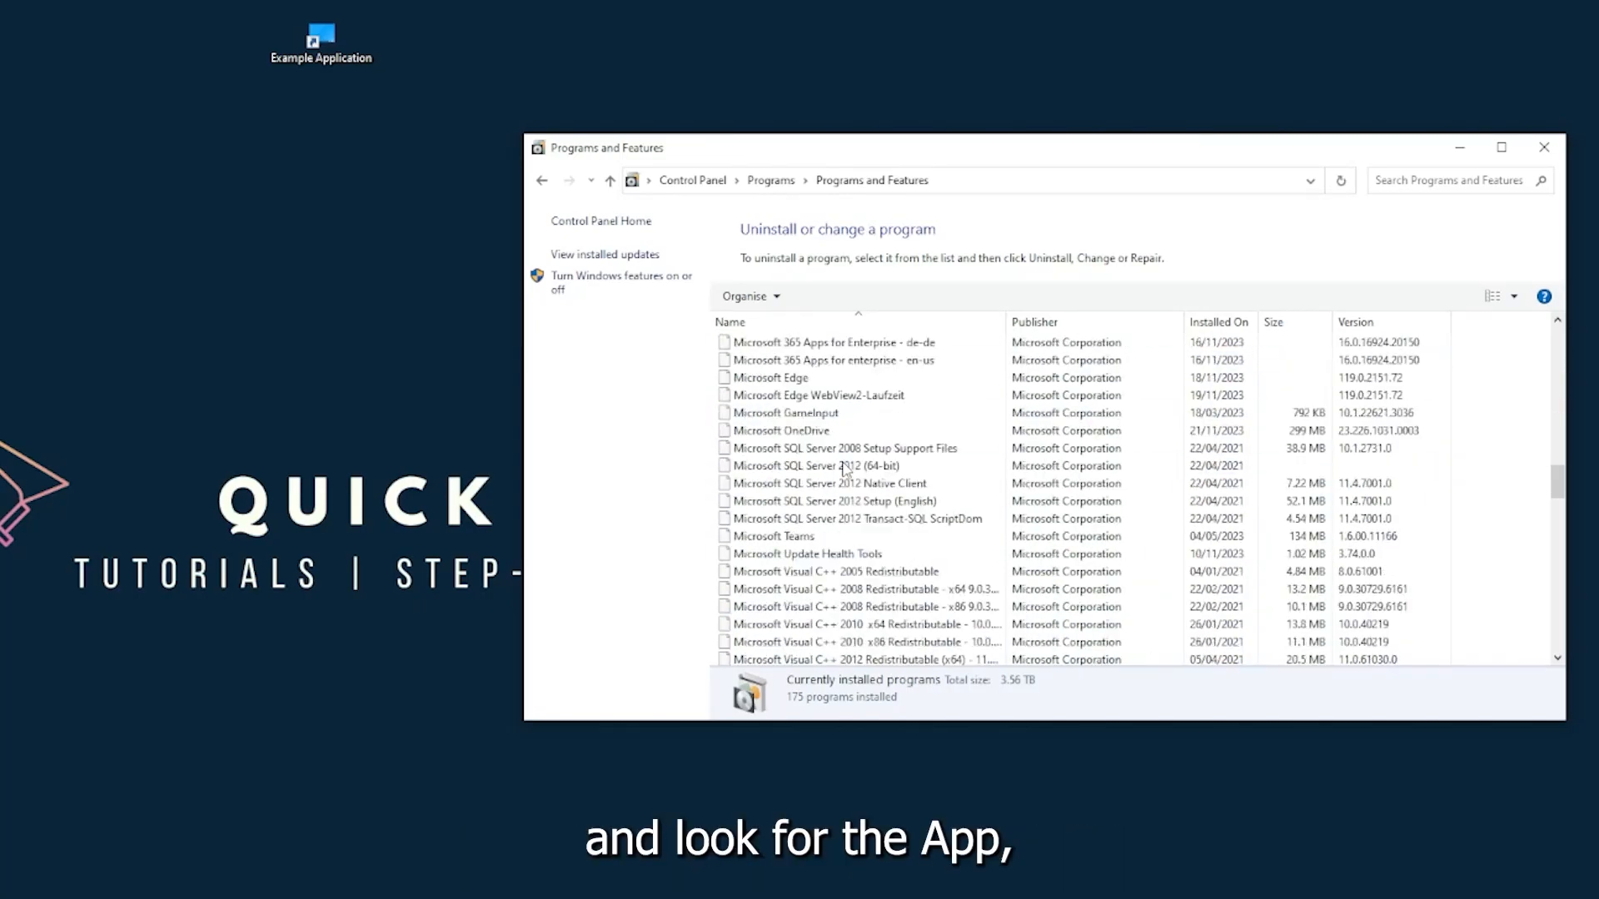
{"action": "scroll", "coordinate": [843, 470], "scroll_direction": "down", "scroll_amount": 5}
{"action": "scroll", "coordinate": [842, 474], "scroll_direction": "down", "scroll_amount": 6}
{"action": "scroll", "coordinate": [841, 479], "scroll_direction": "down", "scroll_amount": 6}
{"action": "scroll", "coordinate": [840, 484], "scroll_direction": "down", "scroll_amount": 5}
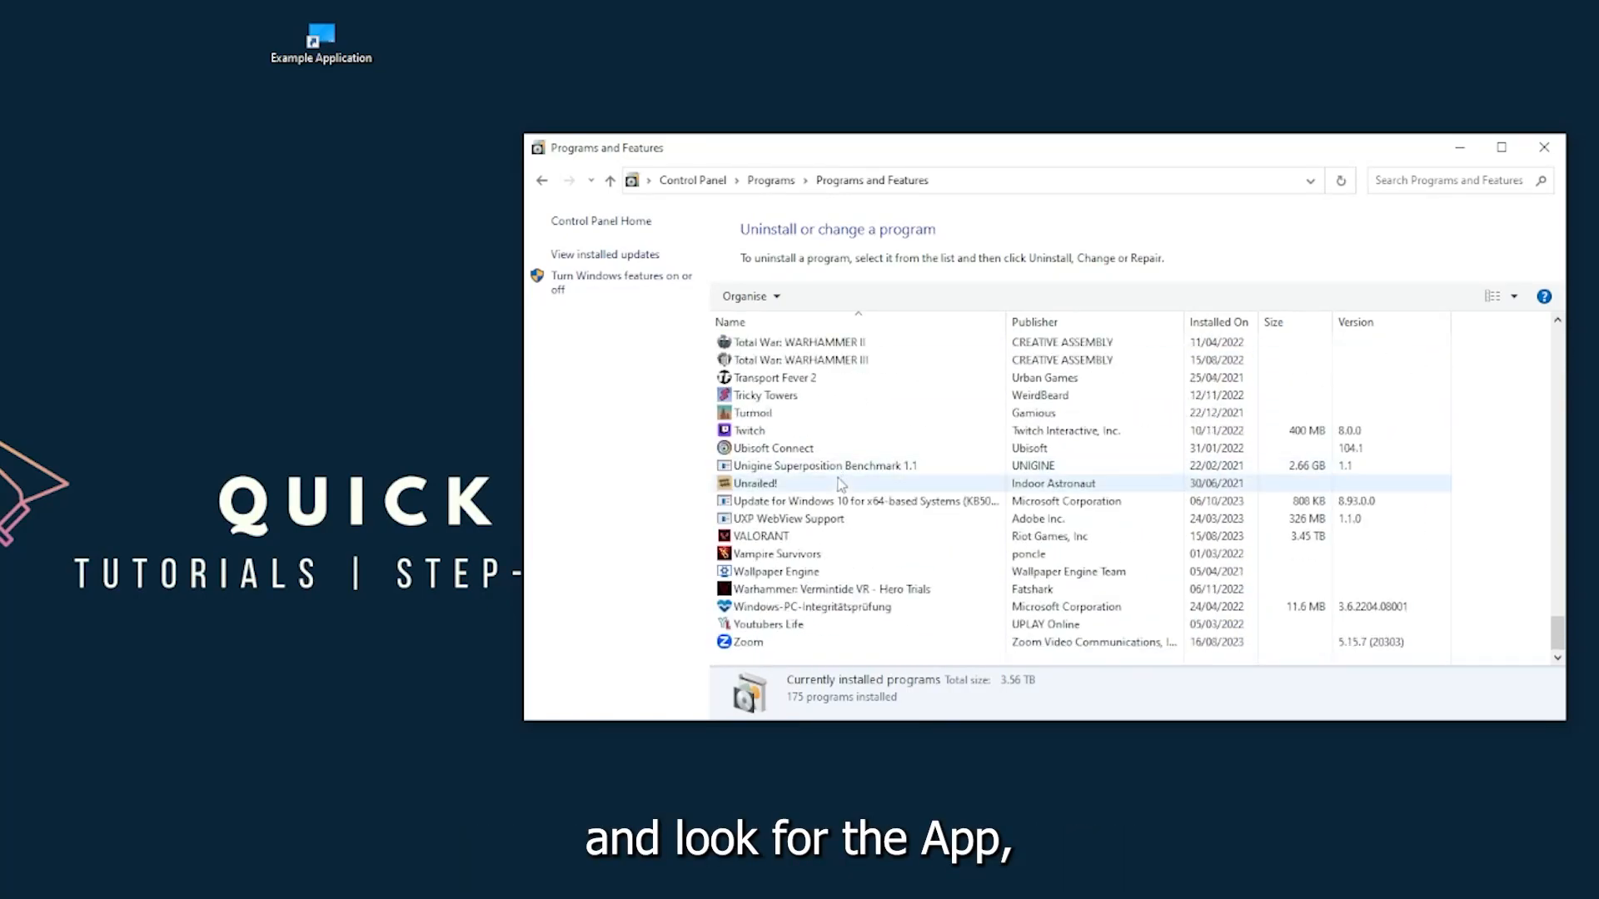
{"action": "scroll", "coordinate": [824, 513], "scroll_direction": "up", "scroll_amount": 7}
{"action": "scroll", "coordinate": [806, 548], "scroll_direction": "up", "scroll_amount": 8}
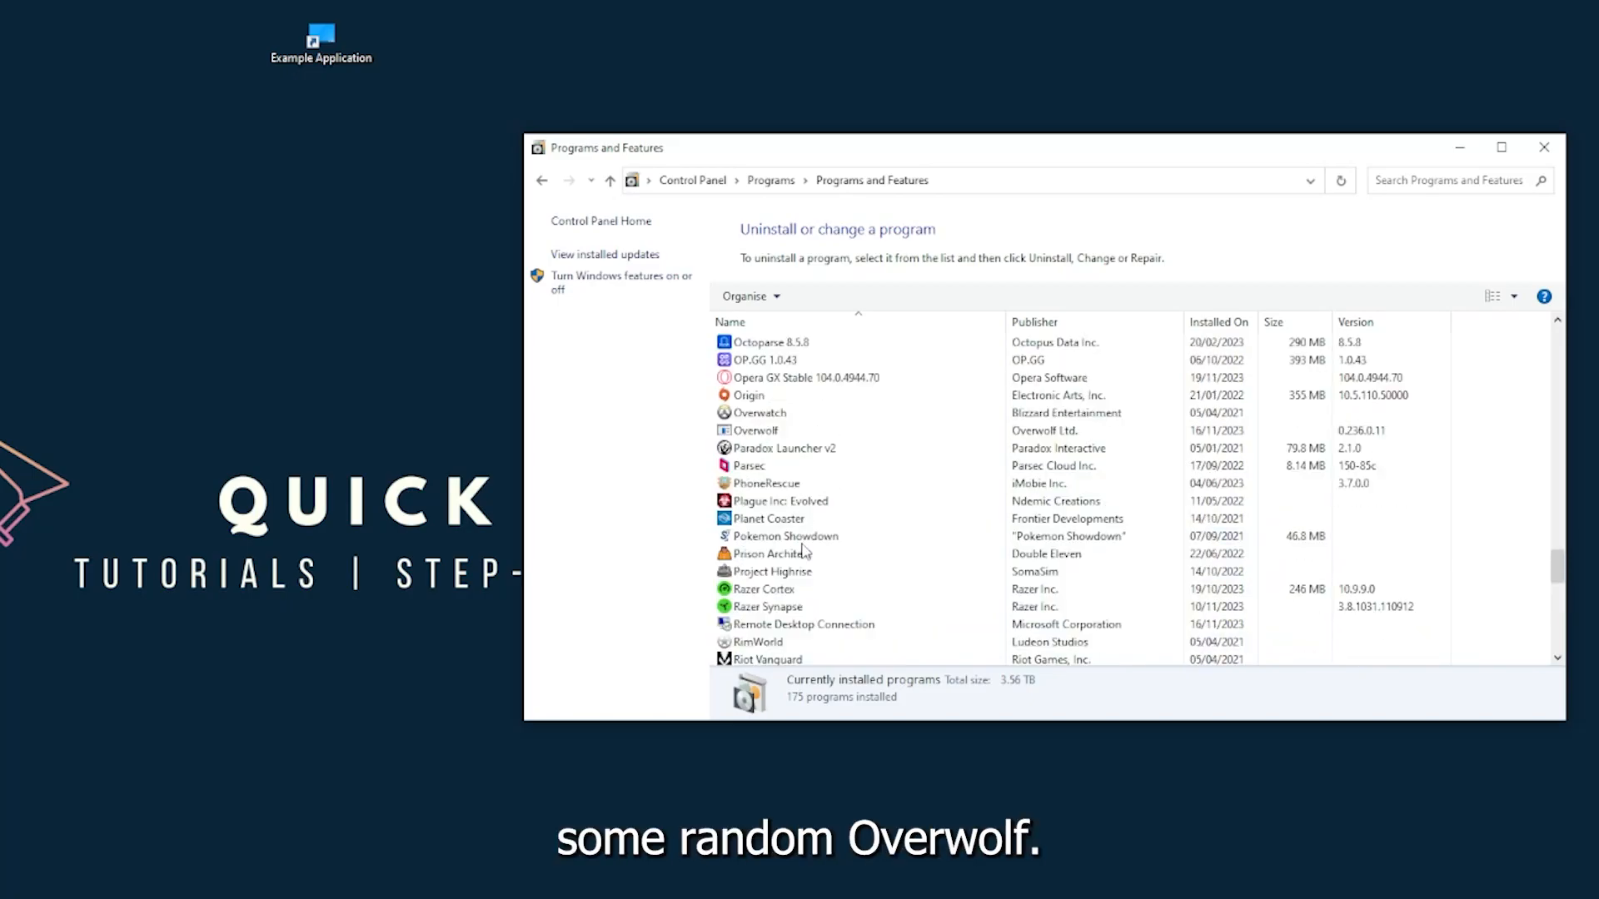
{"action": "scroll", "coordinate": [800, 550], "scroll_direction": "up", "scroll_amount": 1}
{"action": "scroll", "coordinate": [781, 544], "scroll_direction": "up", "scroll_amount": 1}
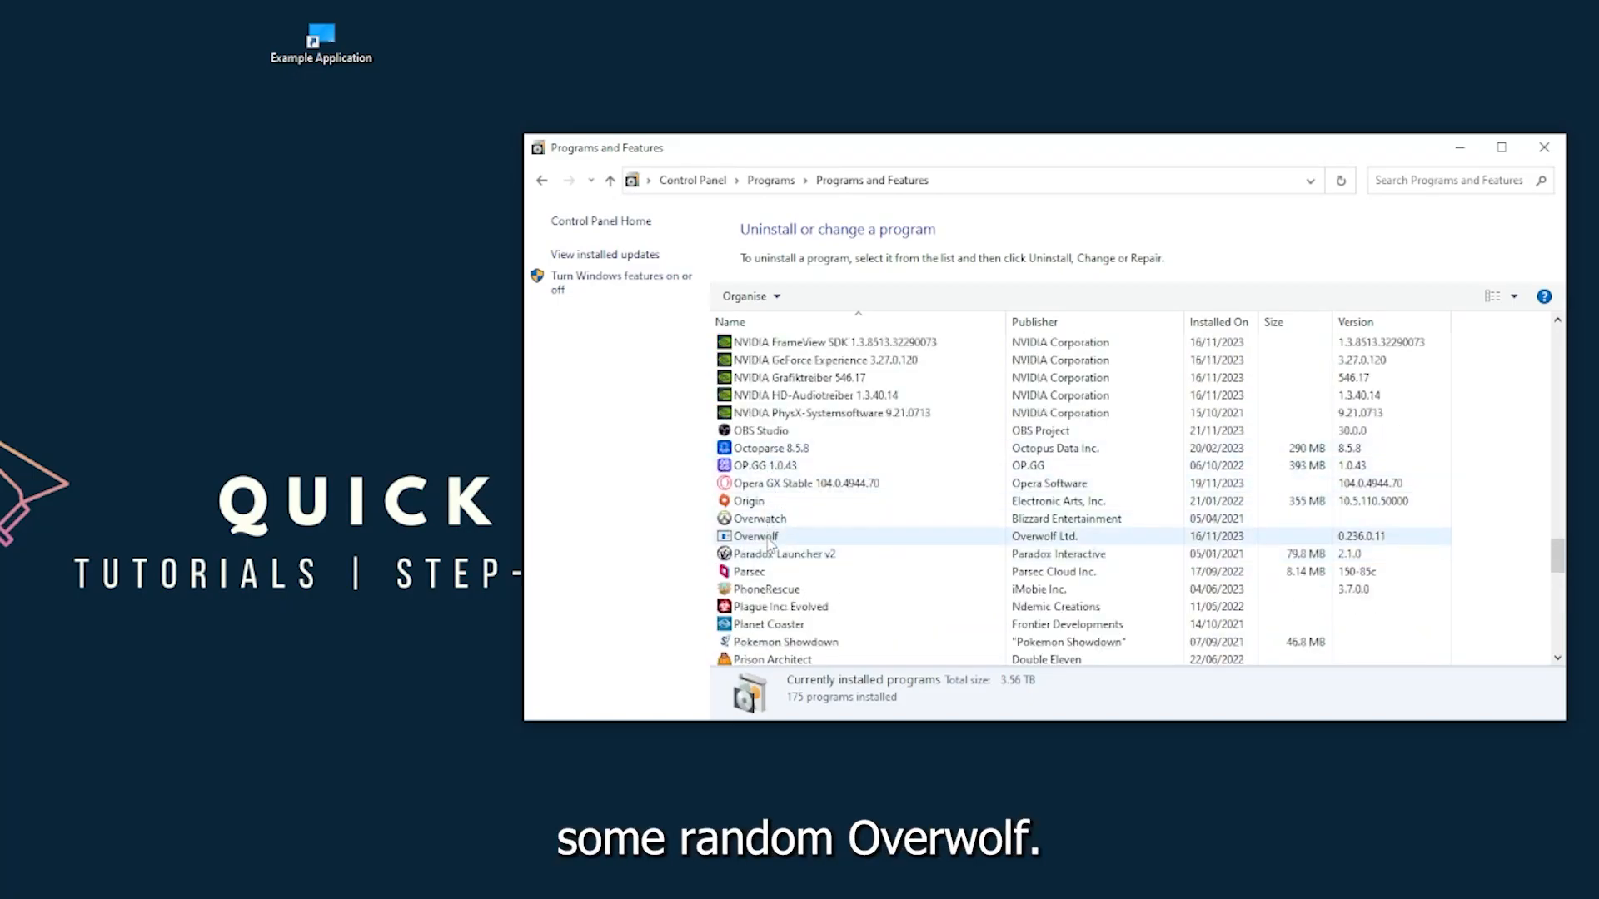
Select Overwolf in the program list and bring up its Uninstall/Change options
{"action": "left_click", "coordinate": [771, 540]}
{"action": "right_click", "coordinate": [768, 538]}
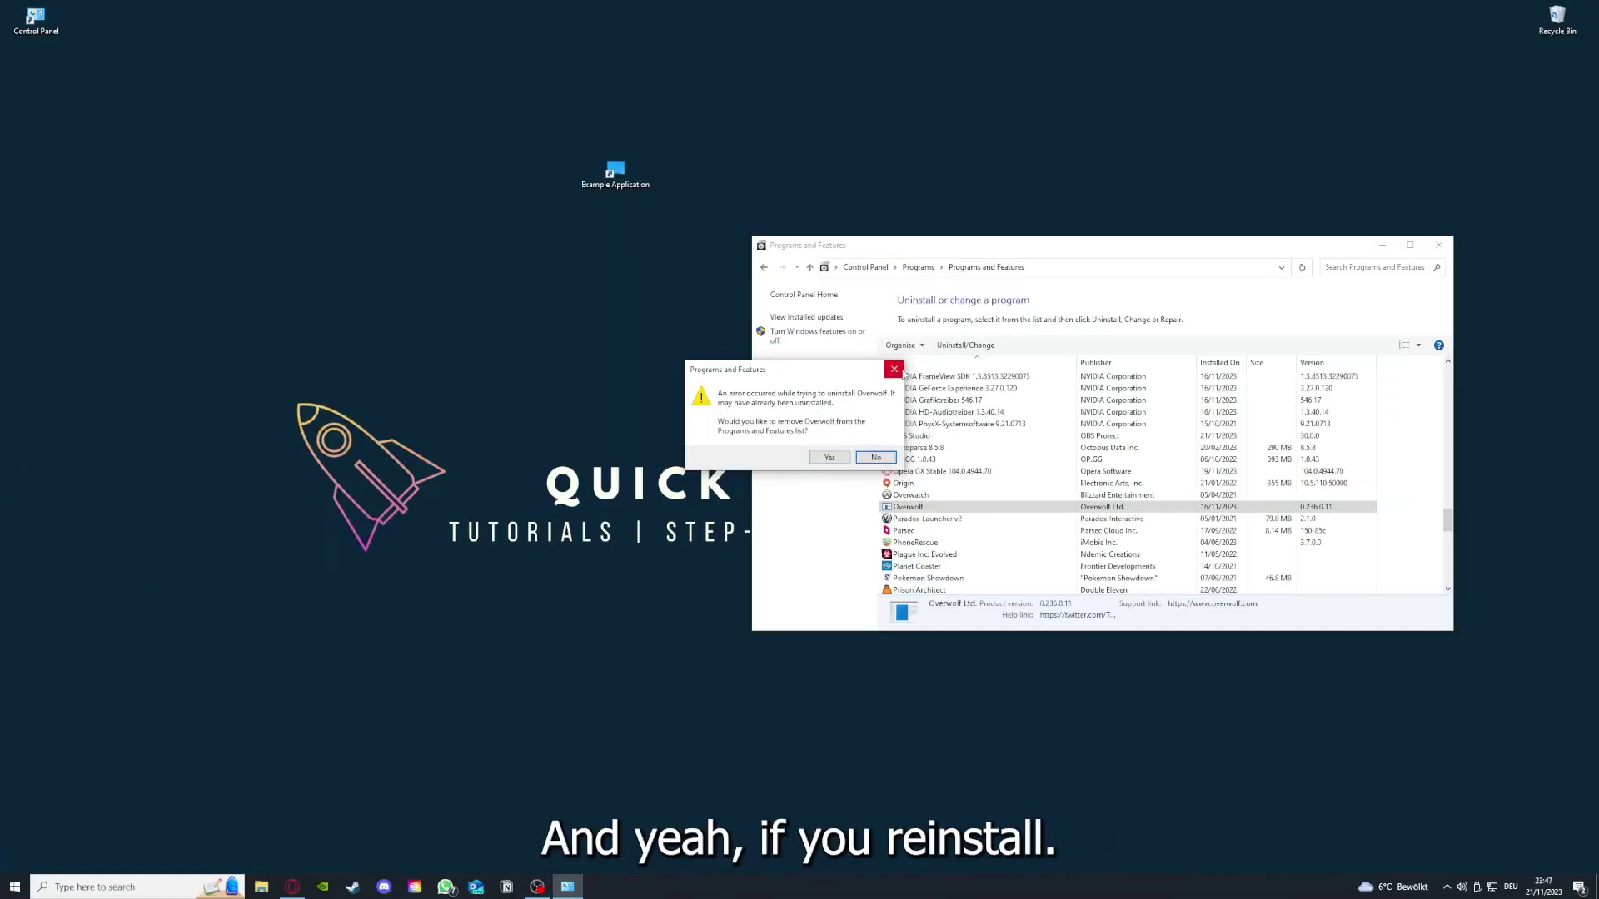
Accept the Overwolf uninstall error prompt and close Programs and Features
{"action": "left_click", "coordinate": [893, 370]}
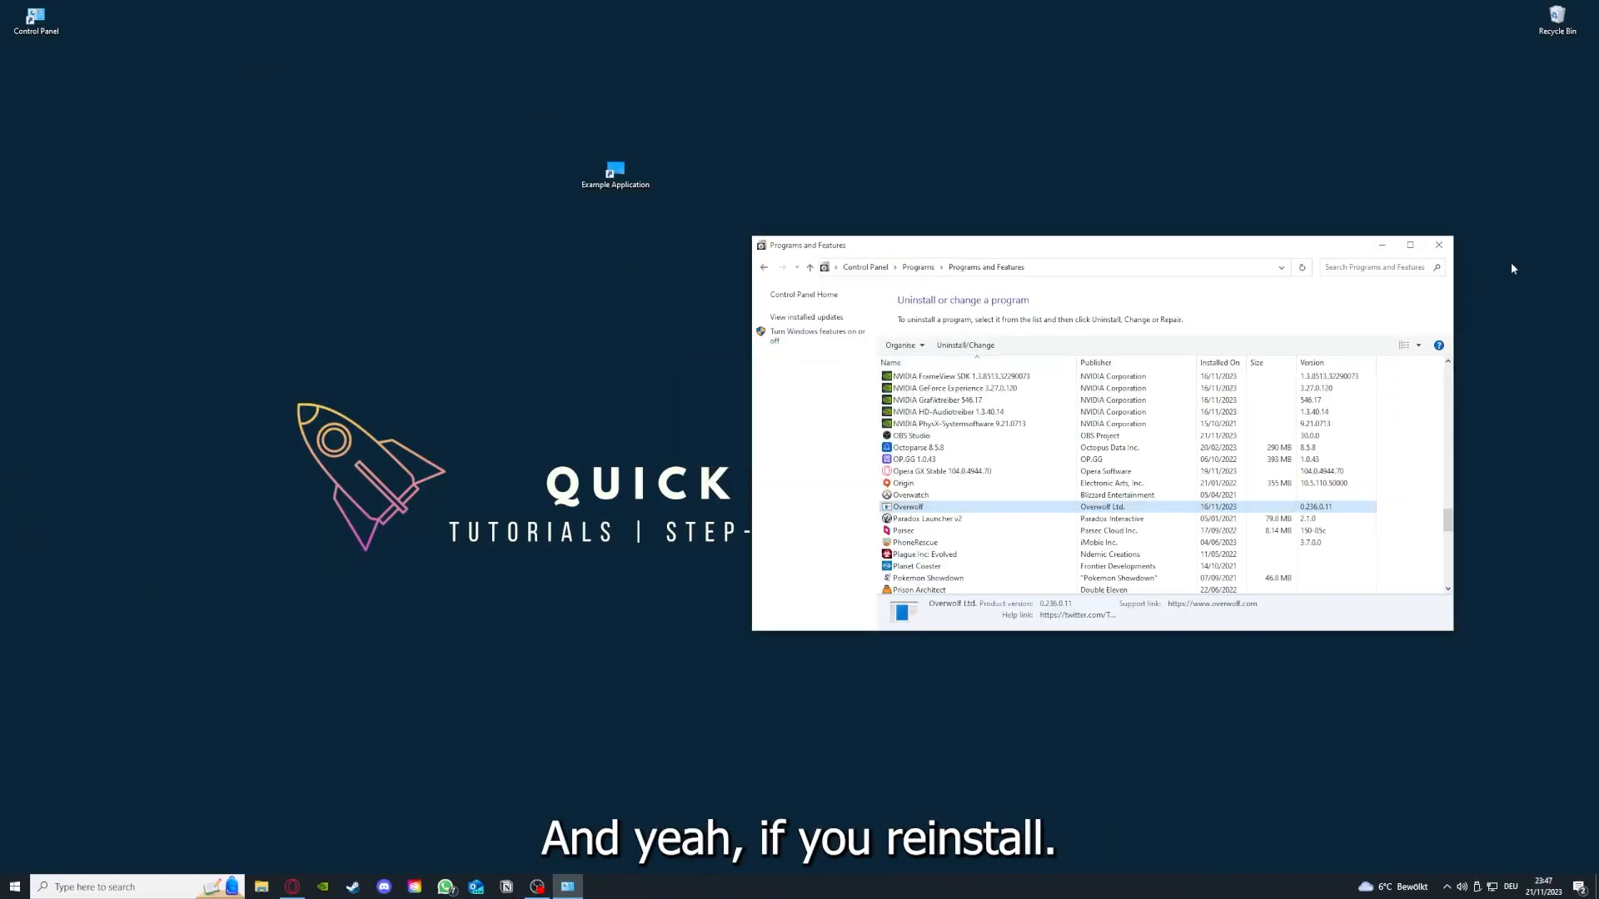
{"action": "left_click", "coordinate": [1439, 245]}
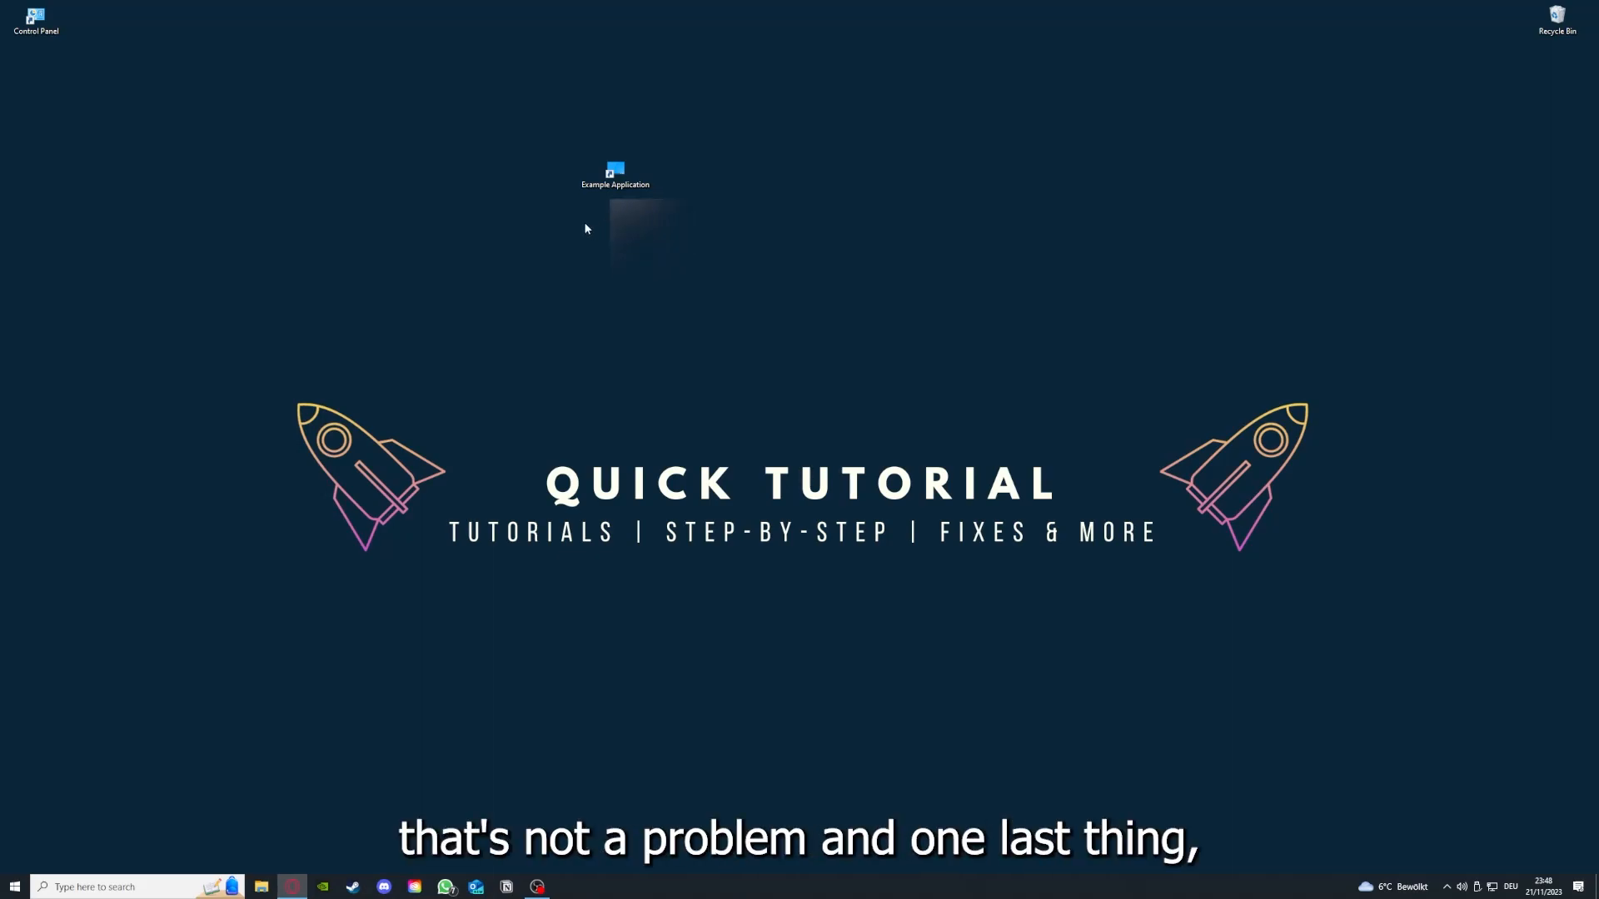
View the Example Application shortcut's Properties, browsing Details and Previous Versions, back to Shortcut
{"action": "right_click", "coordinate": [608, 168]}
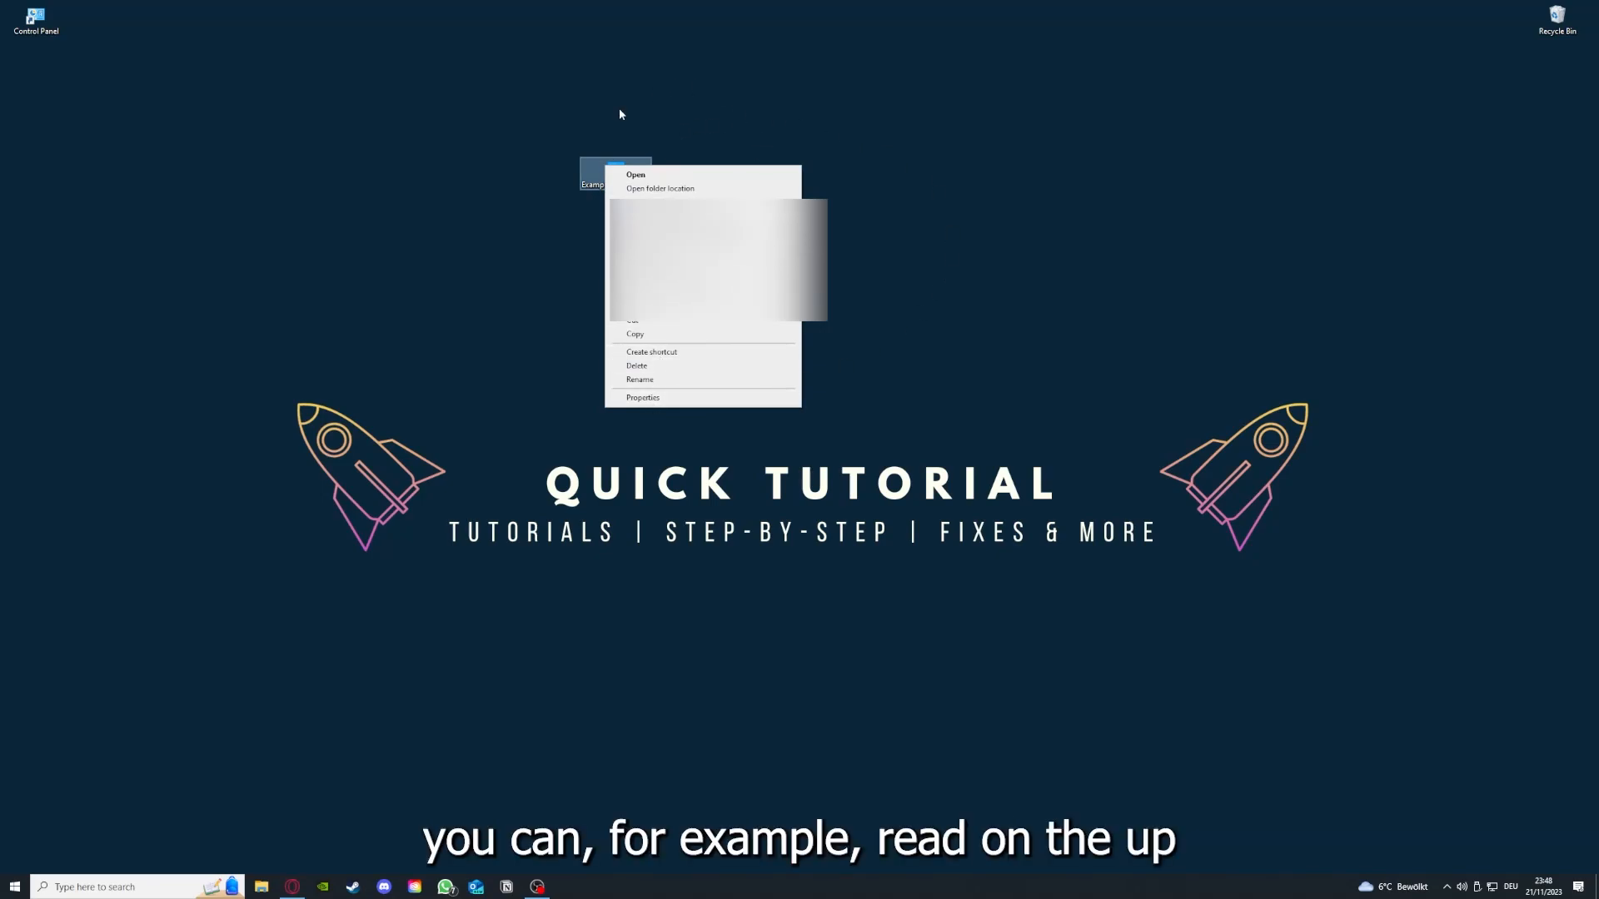
{"action": "left_click", "coordinate": [640, 398]}
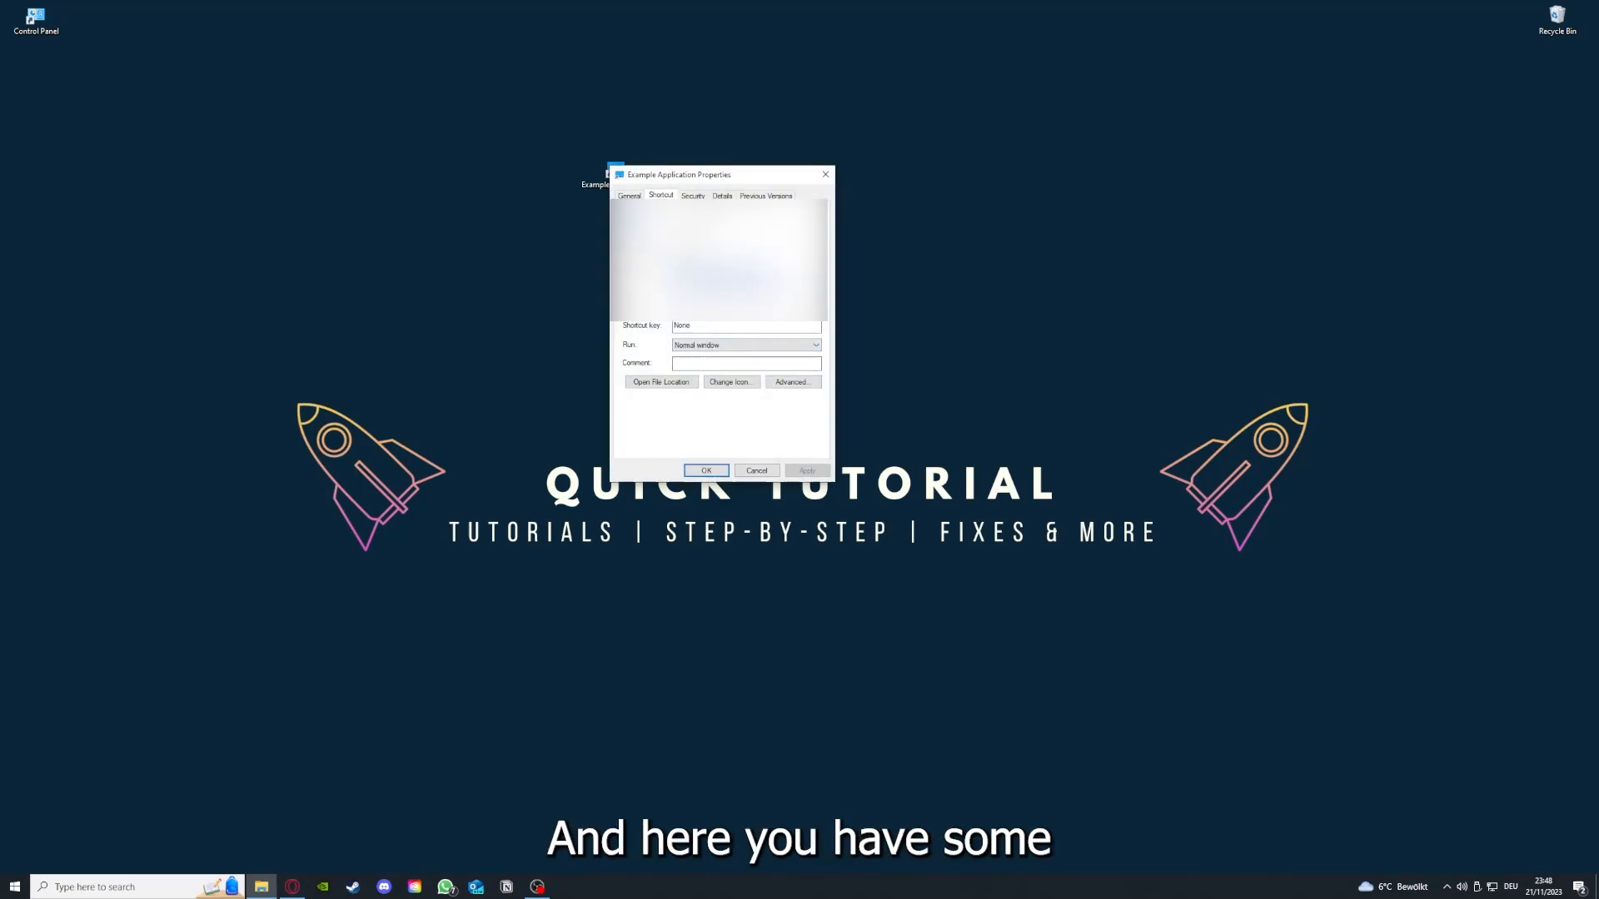
{"action": "key", "text": "ctrl+Tab"}
{"action": "key", "text": "ctrl+Tab"}
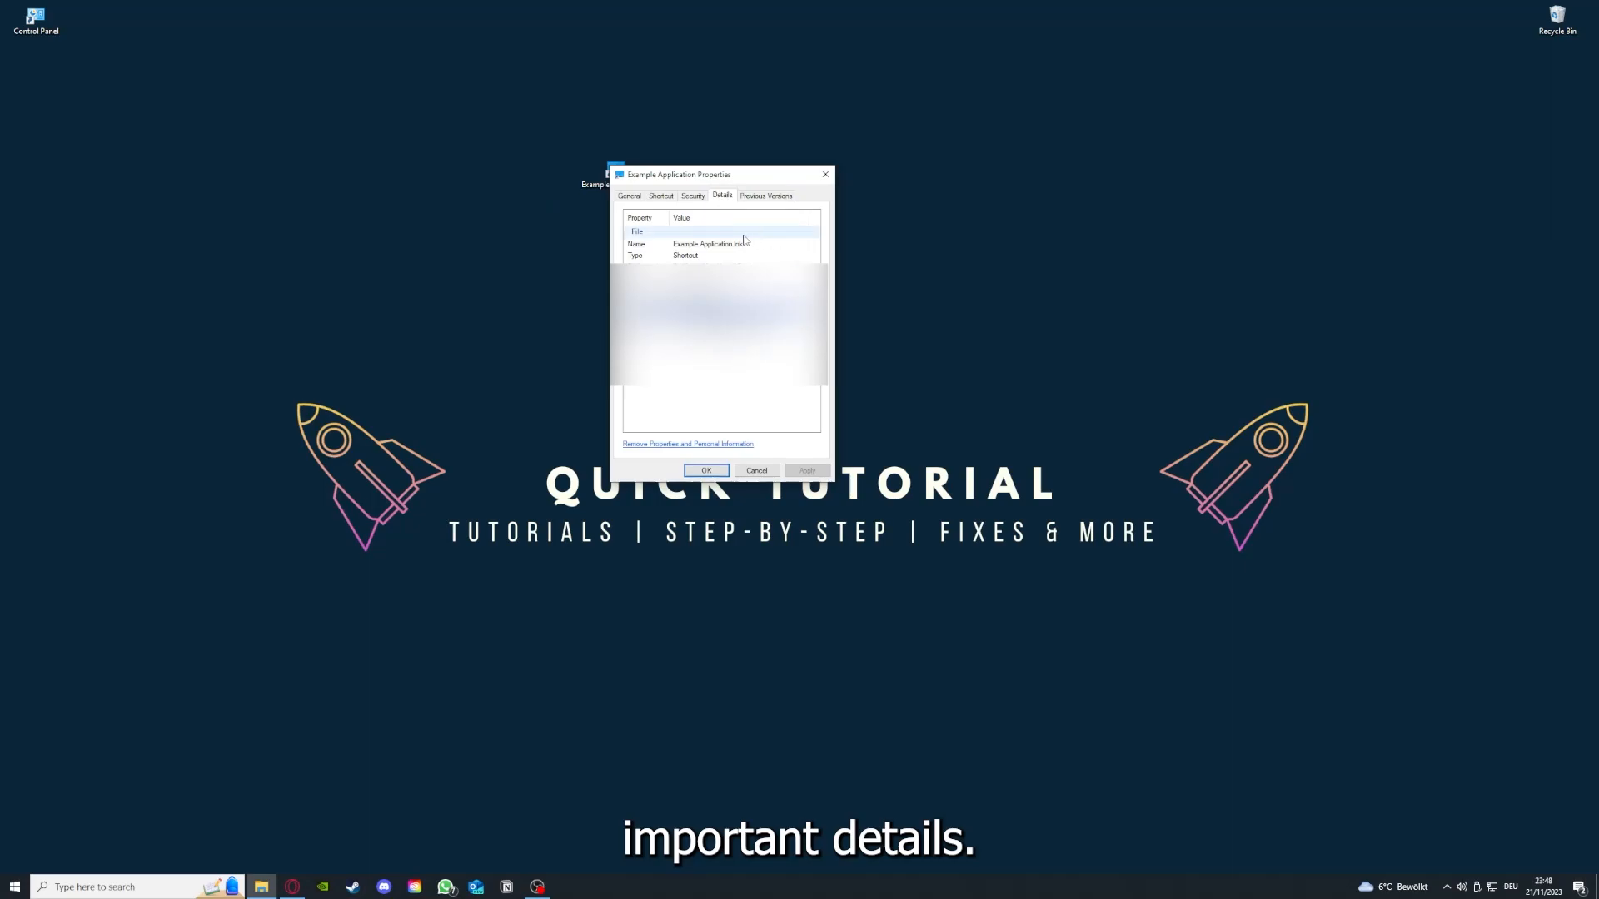
{"action": "left_click_drag", "start_coordinate": [725, 175], "coordinate": [845, 230]}
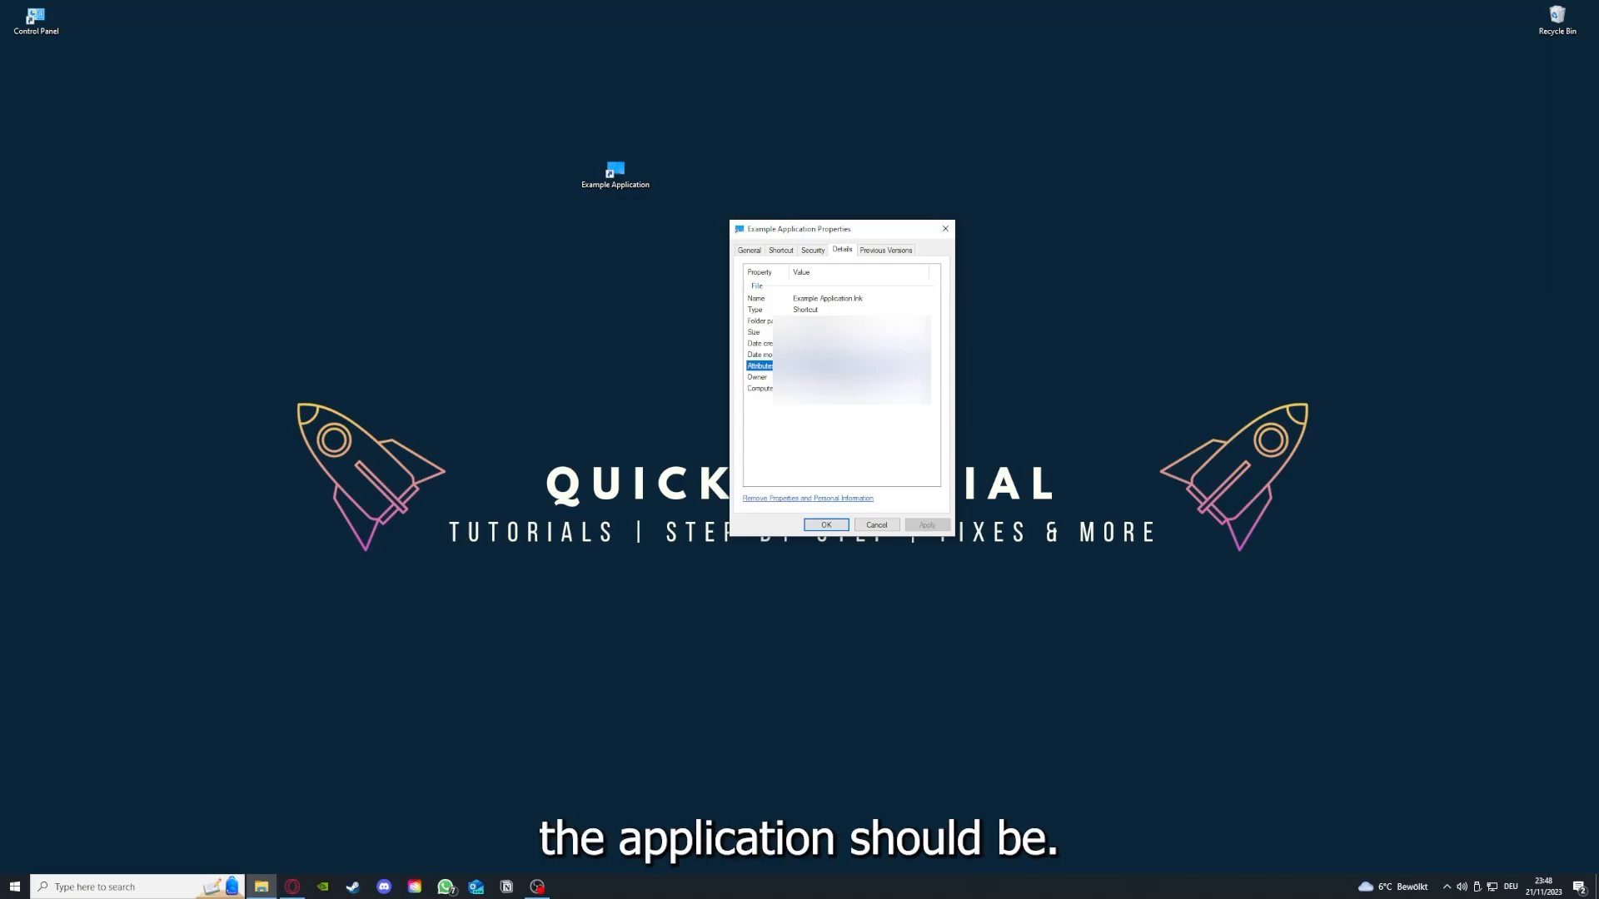
{"action": "left_click", "coordinate": [894, 253]}
{"action": "left_click", "coordinate": [781, 254]}
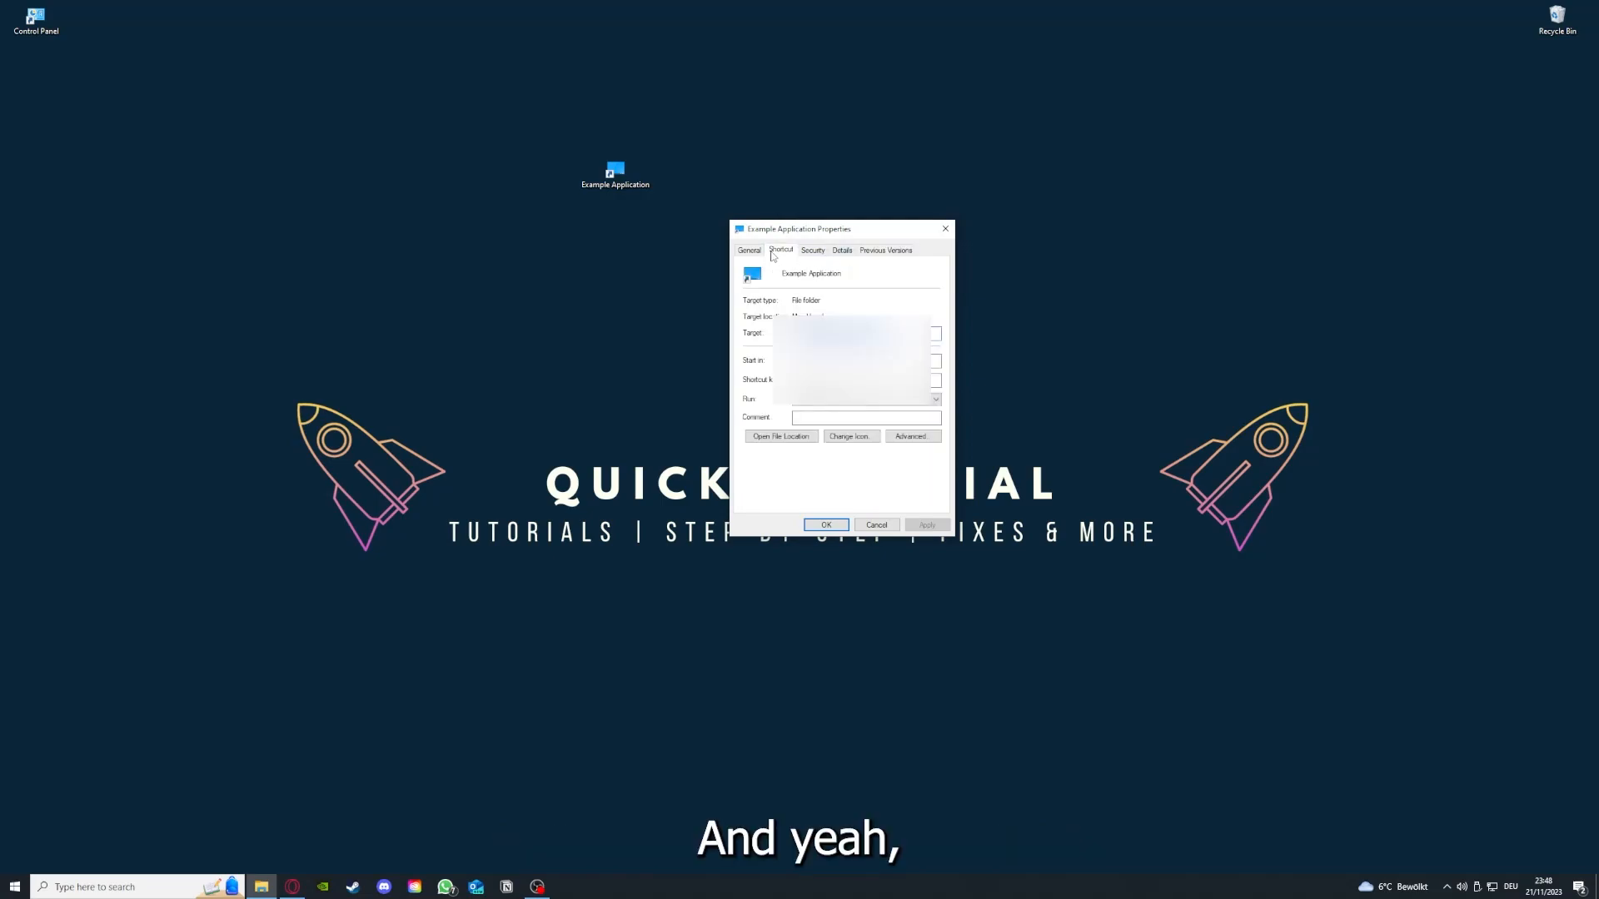
Show the shortcut's file location in Explorer and select the Desktop folder under This PC
{"action": "left_click", "coordinate": [768, 437]}
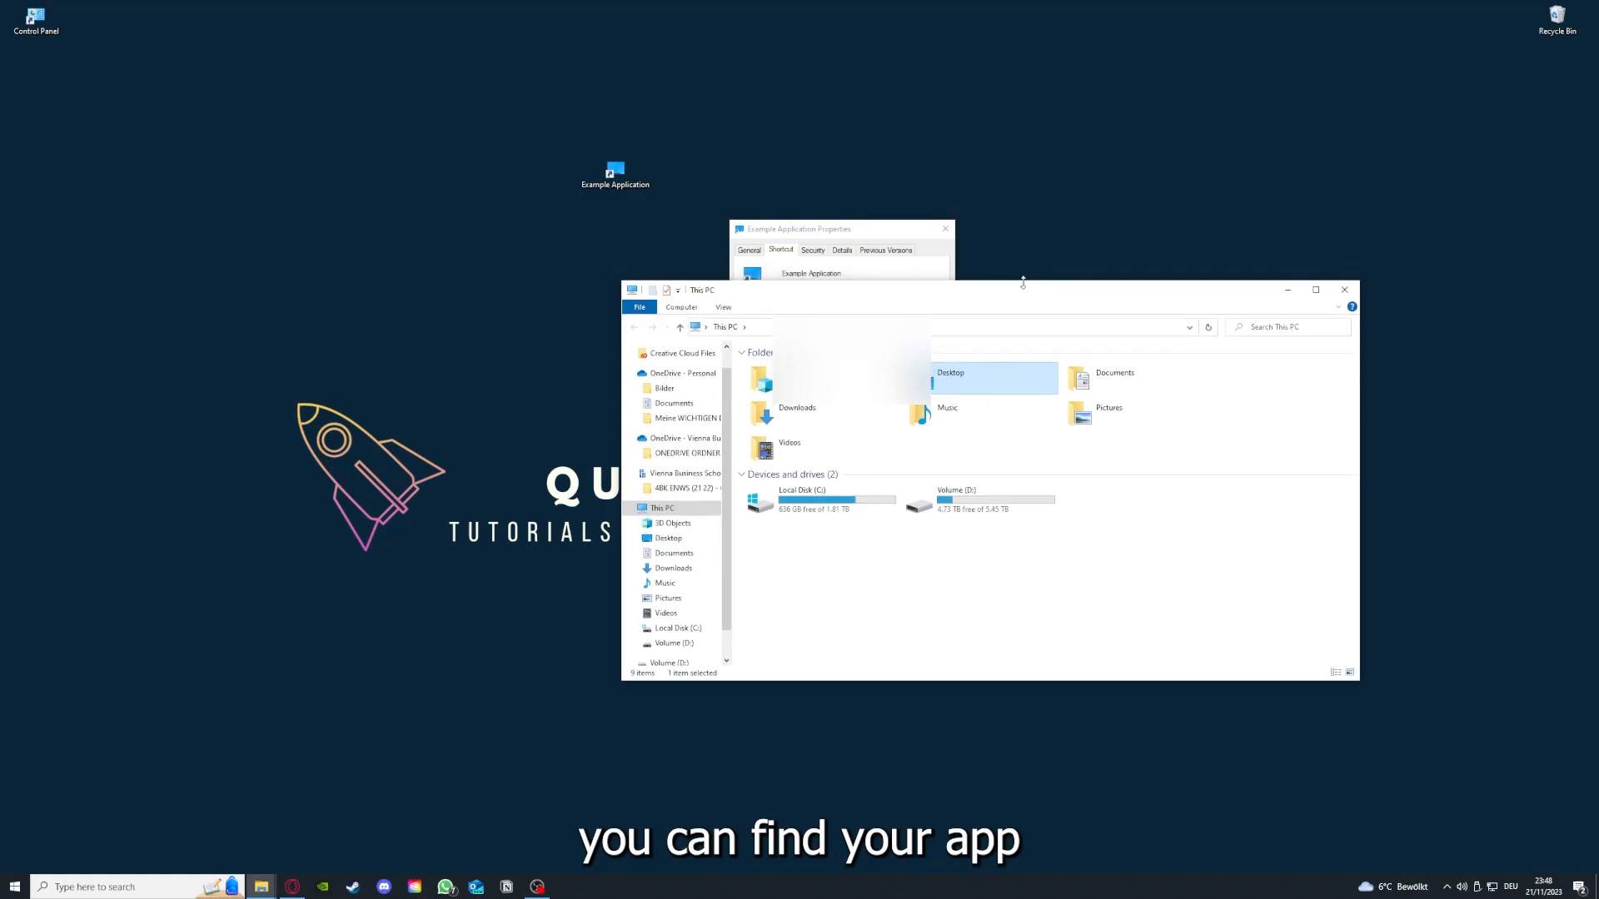
{"action": "left_click_drag", "start_coordinate": [1025, 283], "coordinate": [844, 462]}
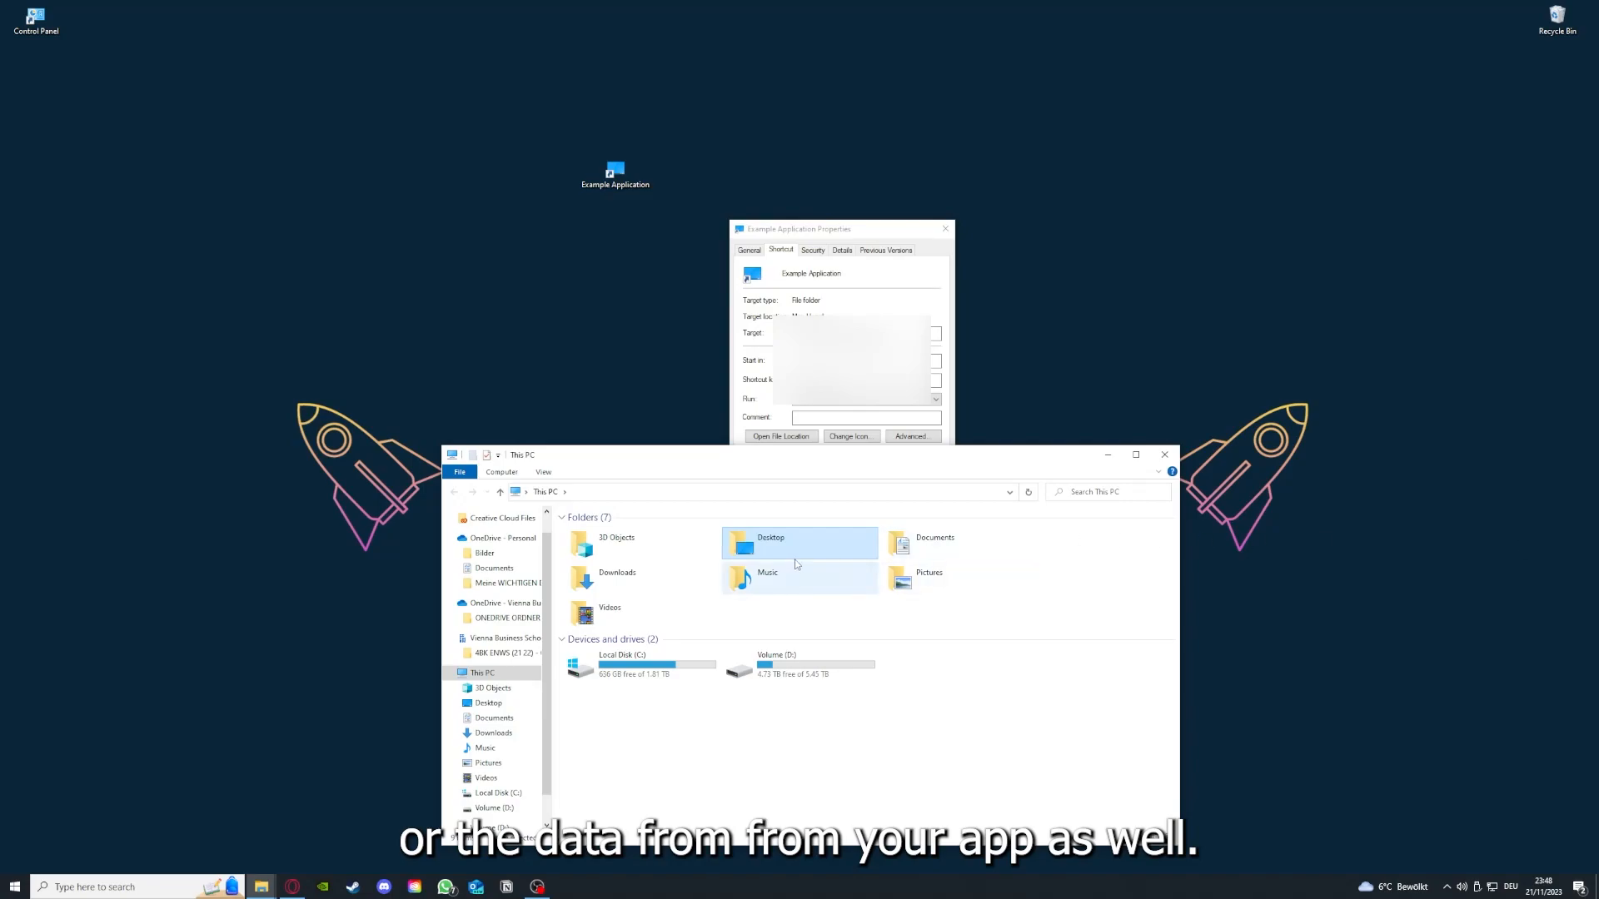
{"action": "mouse_move", "coordinate": [801, 540]}
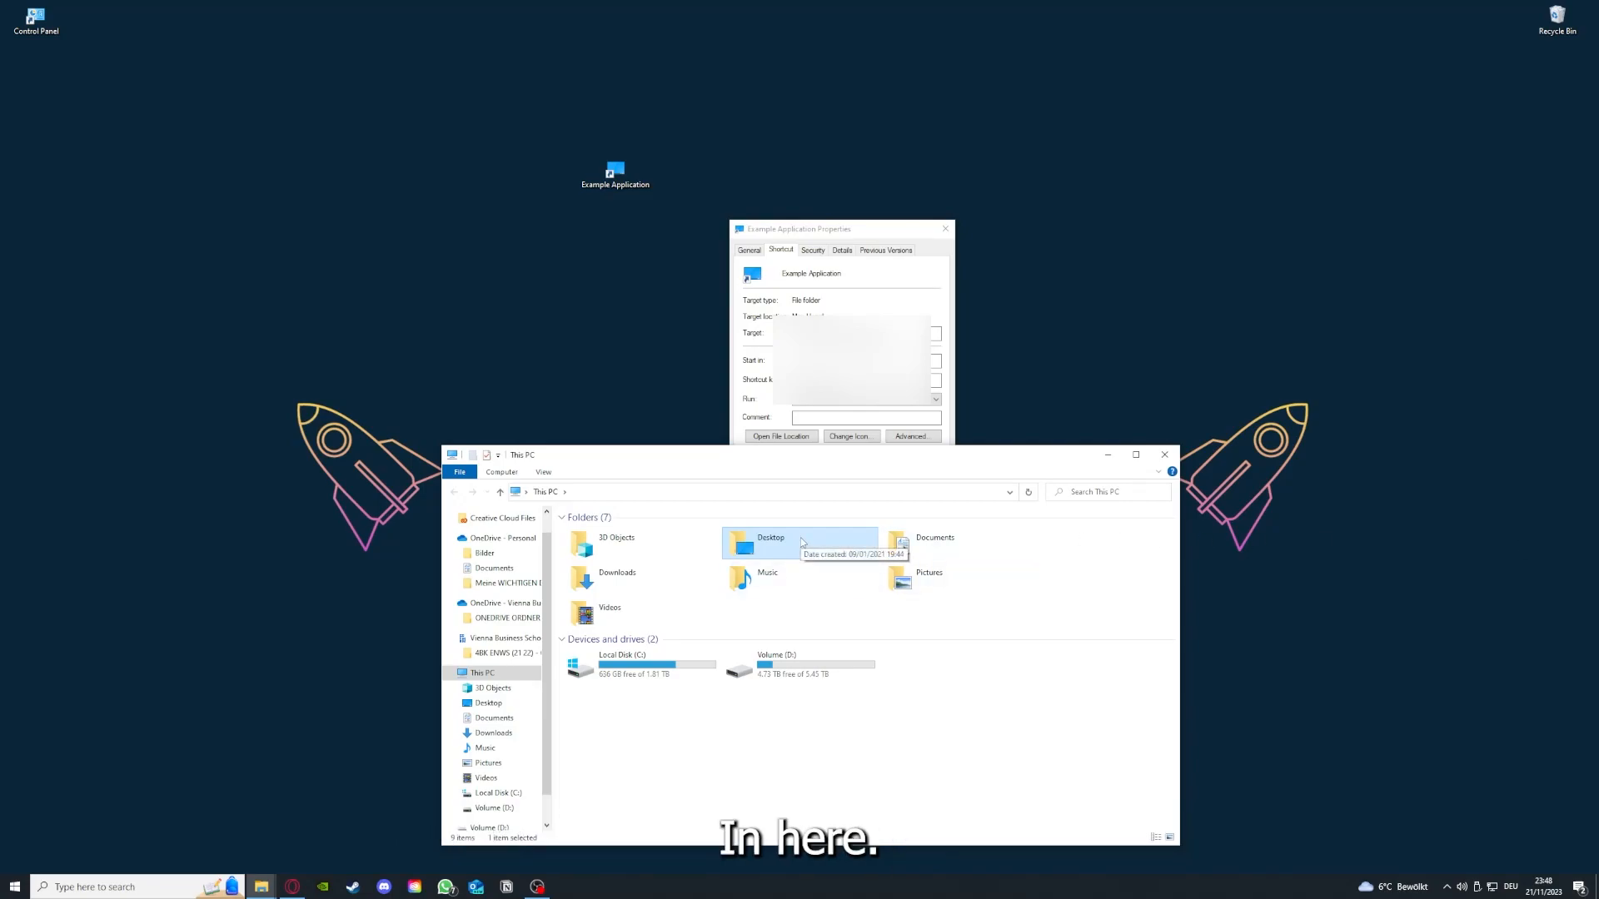
{"action": "left_click", "coordinate": [792, 538]}
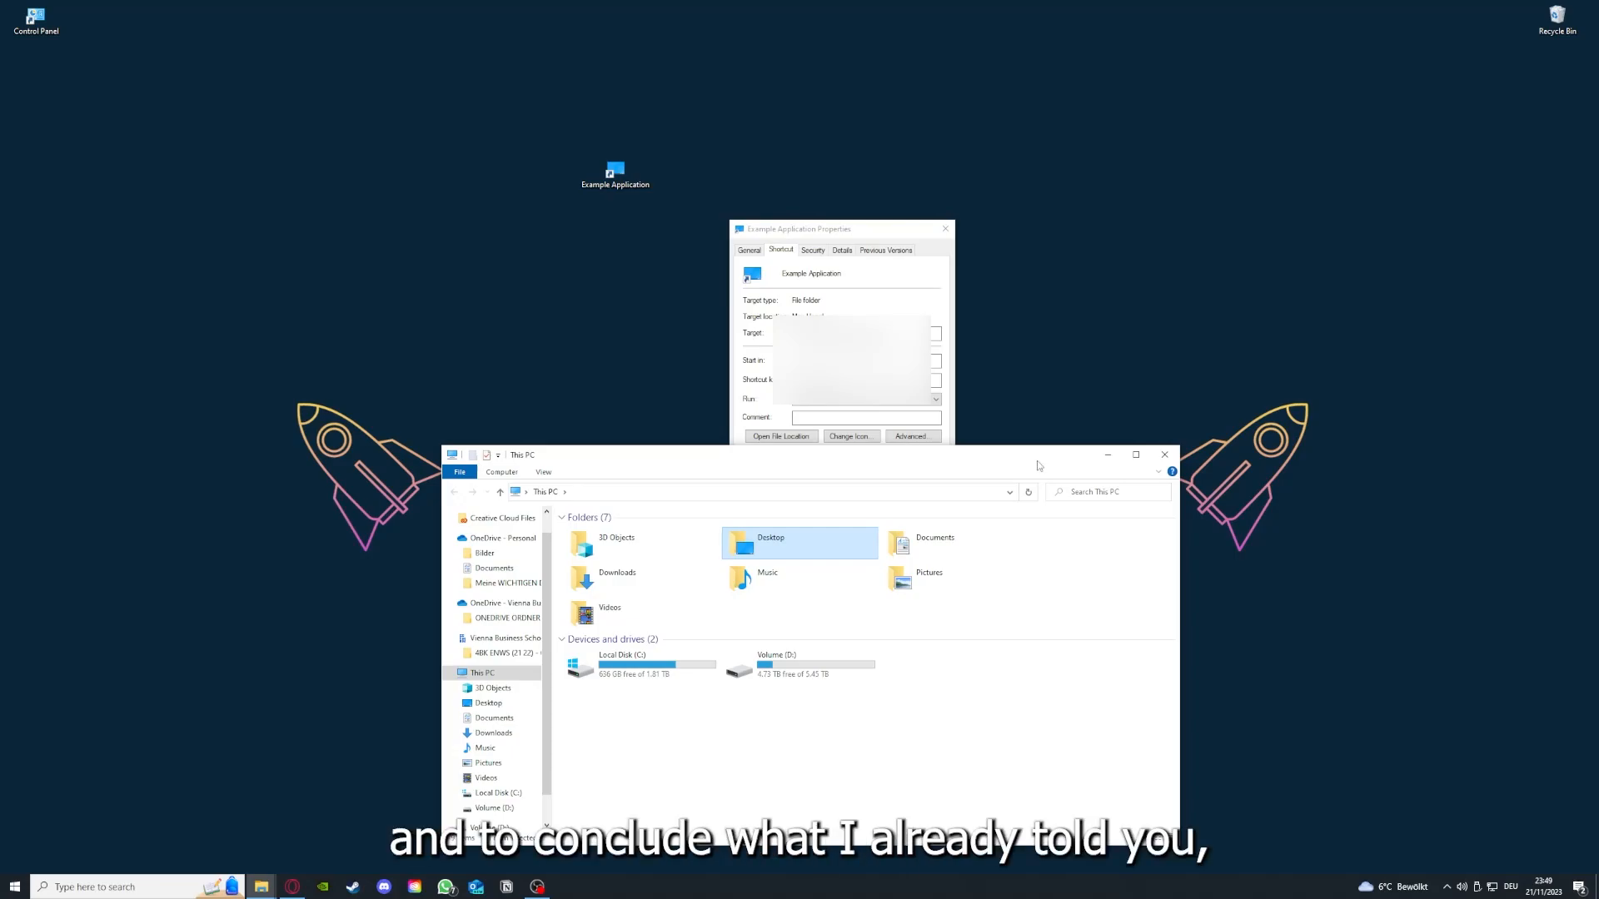
Close the This PC window and the shortcut Properties, leaving the bare desktop
{"action": "left_click", "coordinate": [1165, 455]}
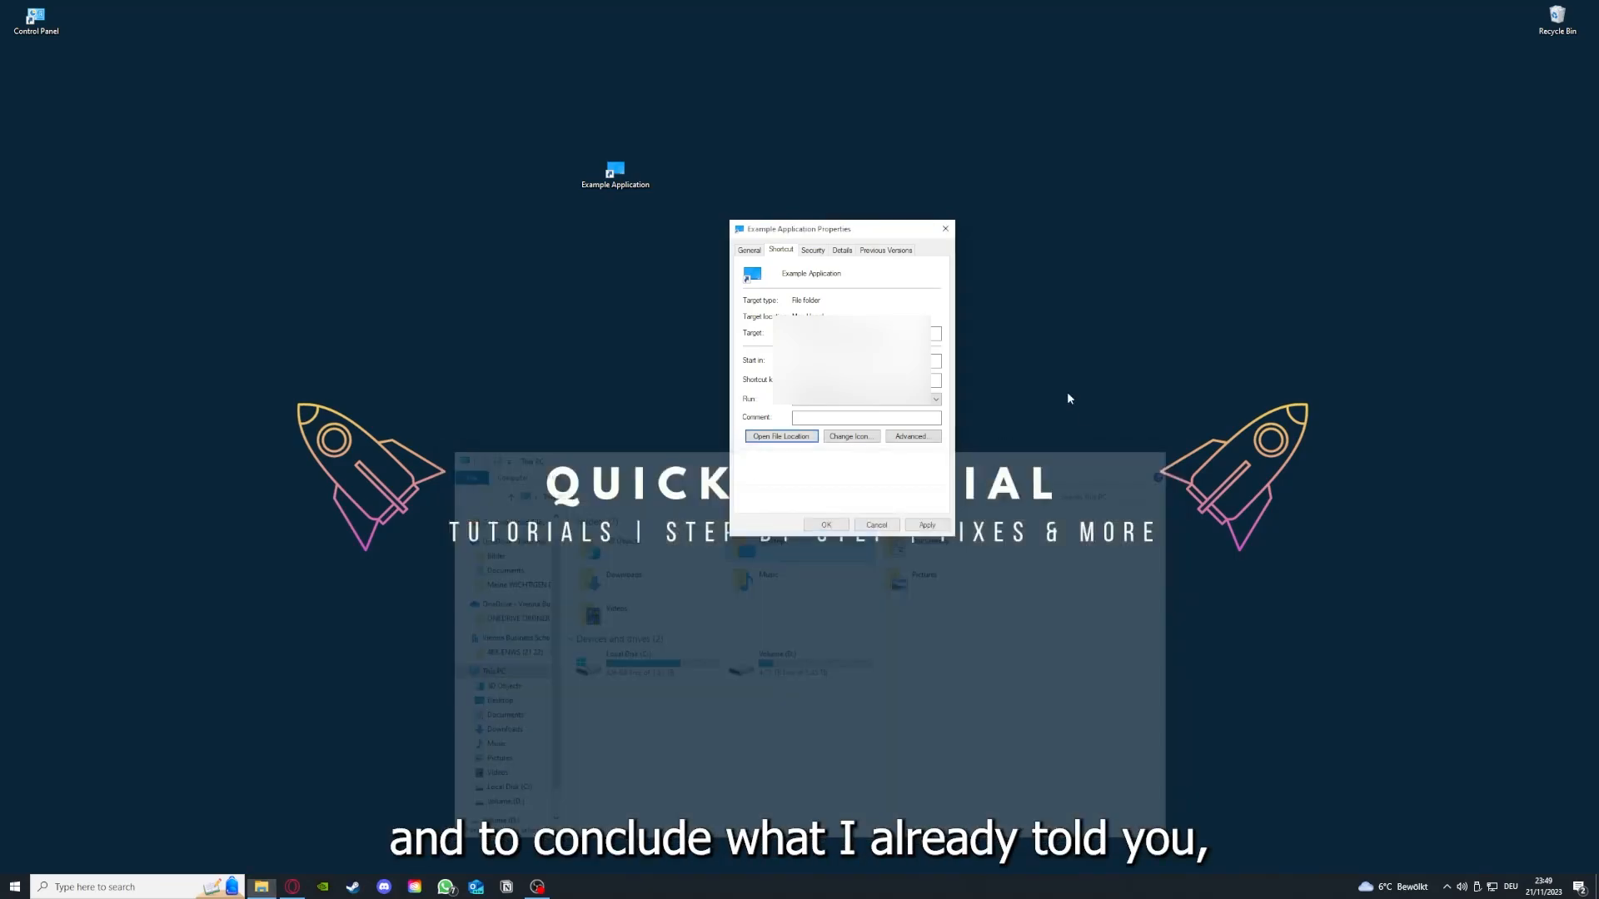
{"action": "key", "text": "Escape"}
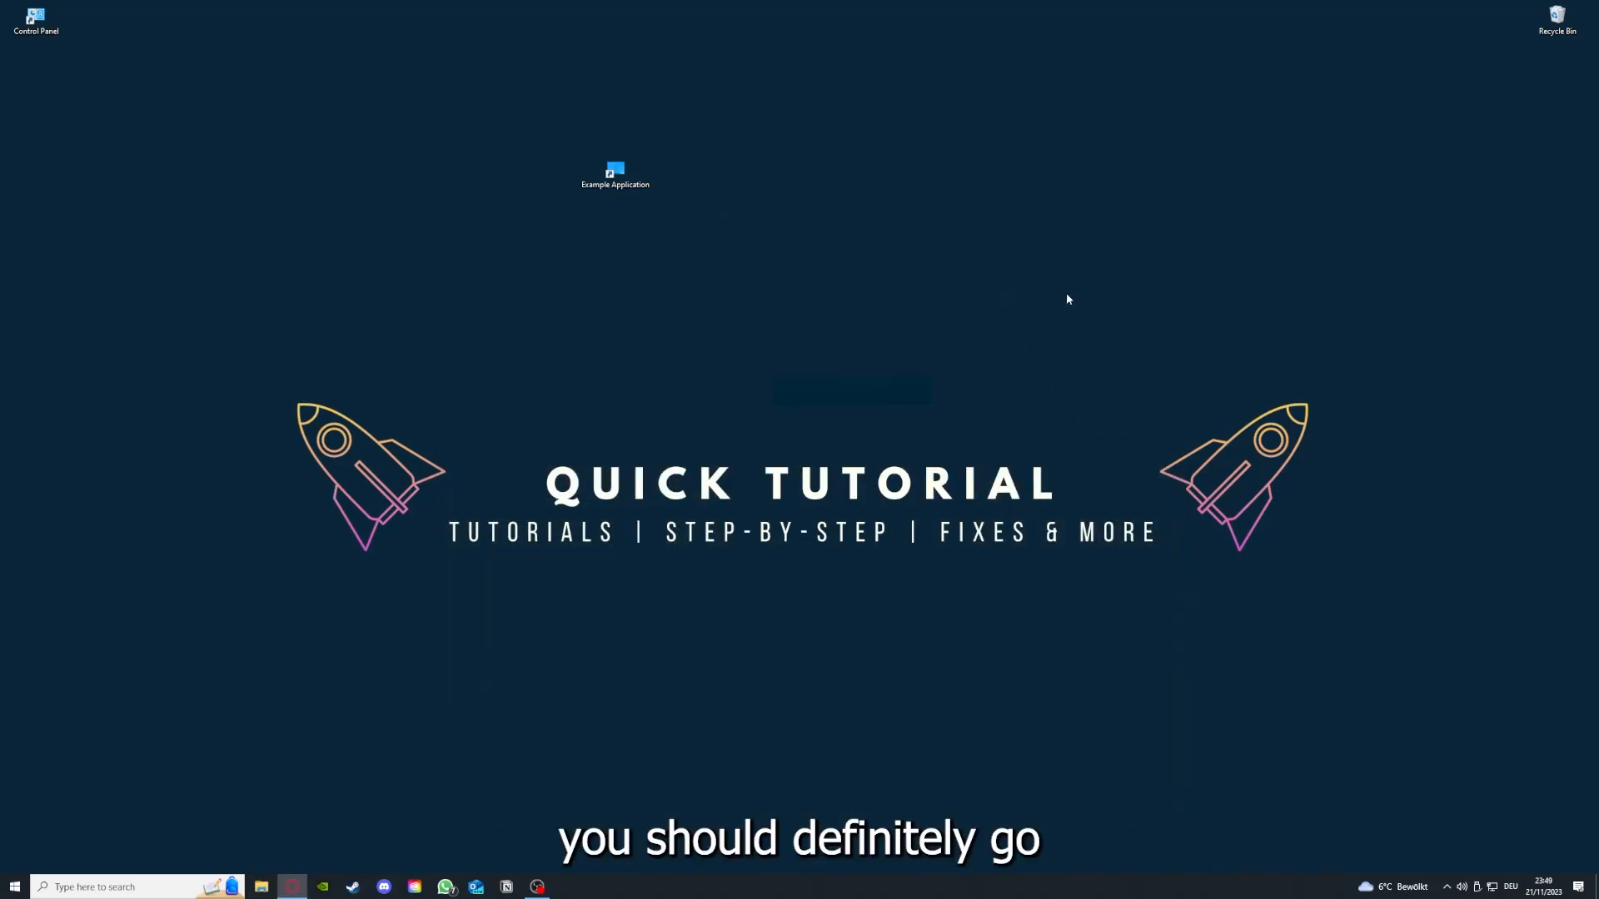